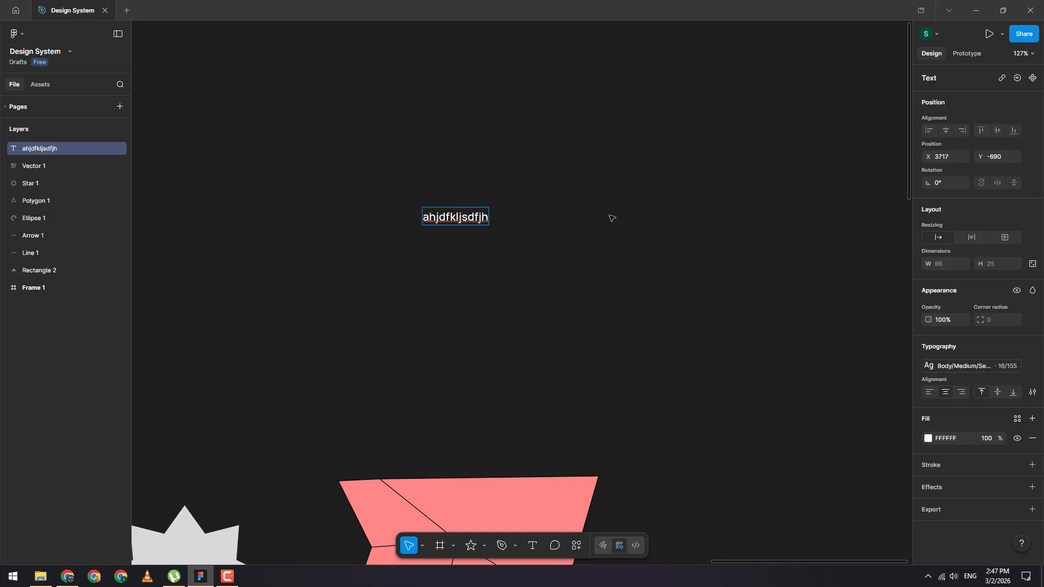
Step: Detach the typography style from the selected text layer and open its font list
key("Escape")
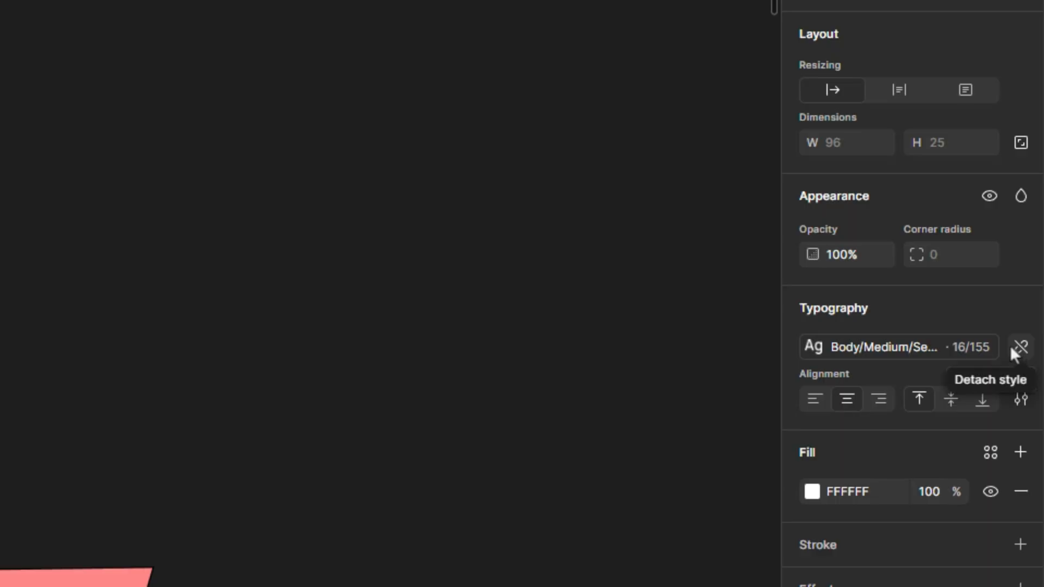
left_click(1017, 351)
left_click(934, 346)
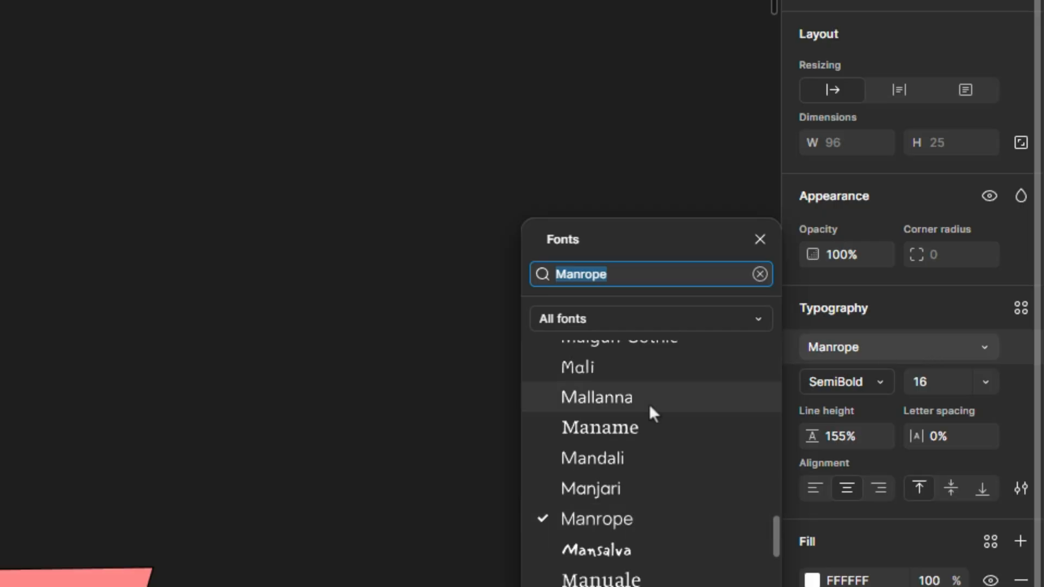
Step: Browse through the font list, previewing different typefaces on the text, and close it
left_click(638, 427)
scroll(636, 435, "up", 10)
left_click(637, 432)
scroll(635, 430, "up", 5)
left_click(635, 431)
scroll(635, 431, "up", 5)
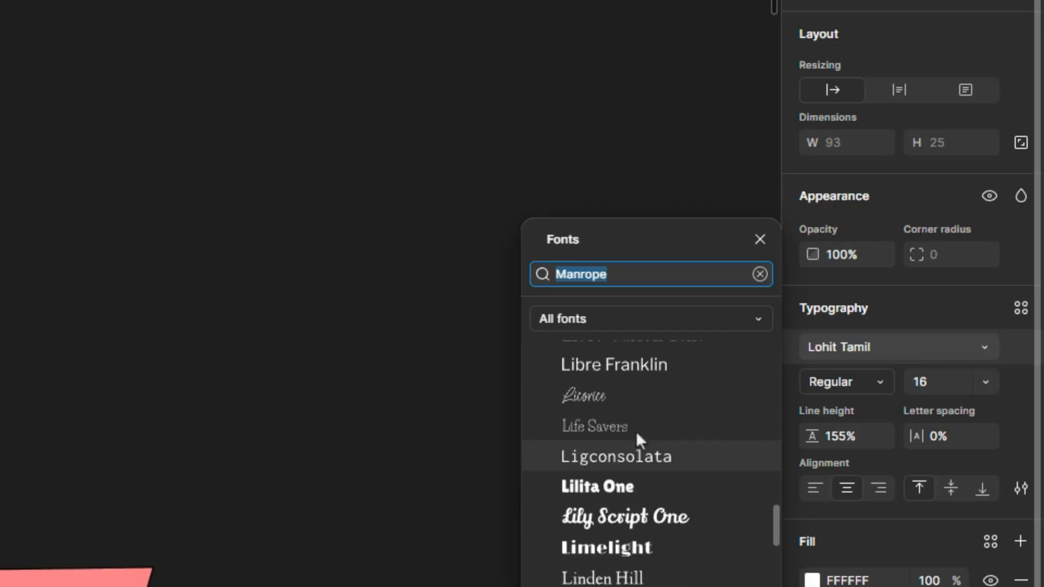
left_click(635, 431)
scroll(635, 431, "up", 5)
left_click(635, 431)
scroll(635, 430, "up", 5)
scroll(636, 431, "up", 1)
left_click(635, 431)
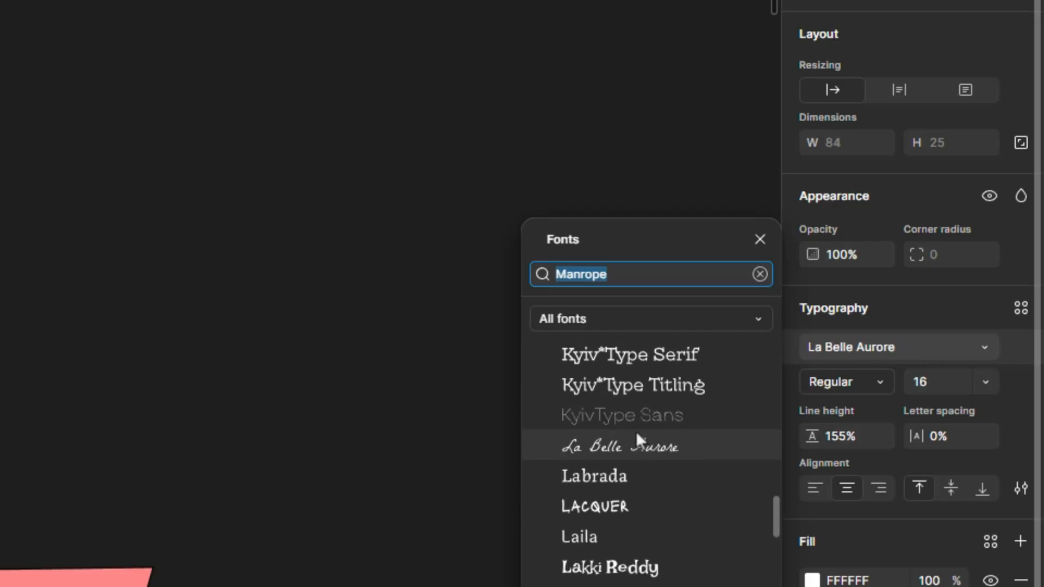
scroll(636, 431, "up", 1)
scroll(635, 430, "up", 3)
left_click(635, 431)
scroll(625, 431, "up", 3)
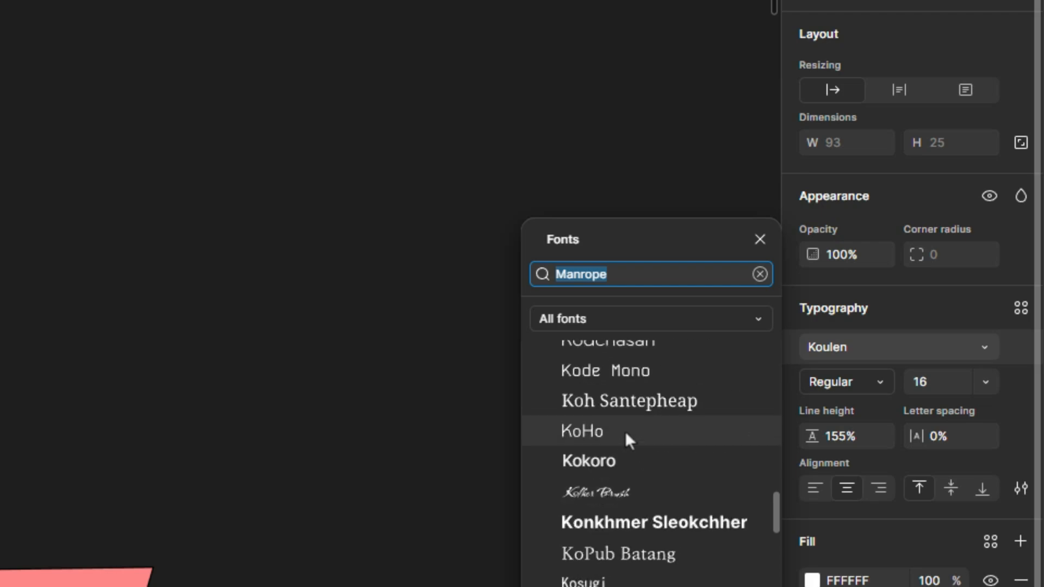
scroll(625, 431, "up", 1)
left_click(625, 431)
scroll(625, 431, "up", 3)
left_click(625, 431)
scroll(624, 431, "up", 1)
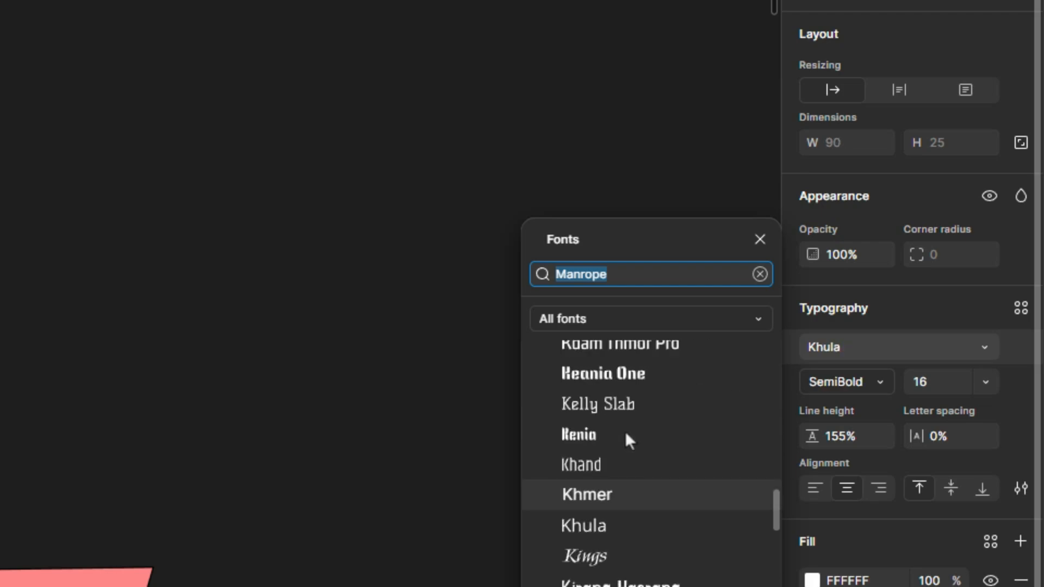
scroll(624, 431, "up", 4)
left_click(625, 431)
scroll(625, 431, "up", 2)
scroll(625, 431, "up", 4)
left_click(625, 430)
scroll(625, 431, "up", 3)
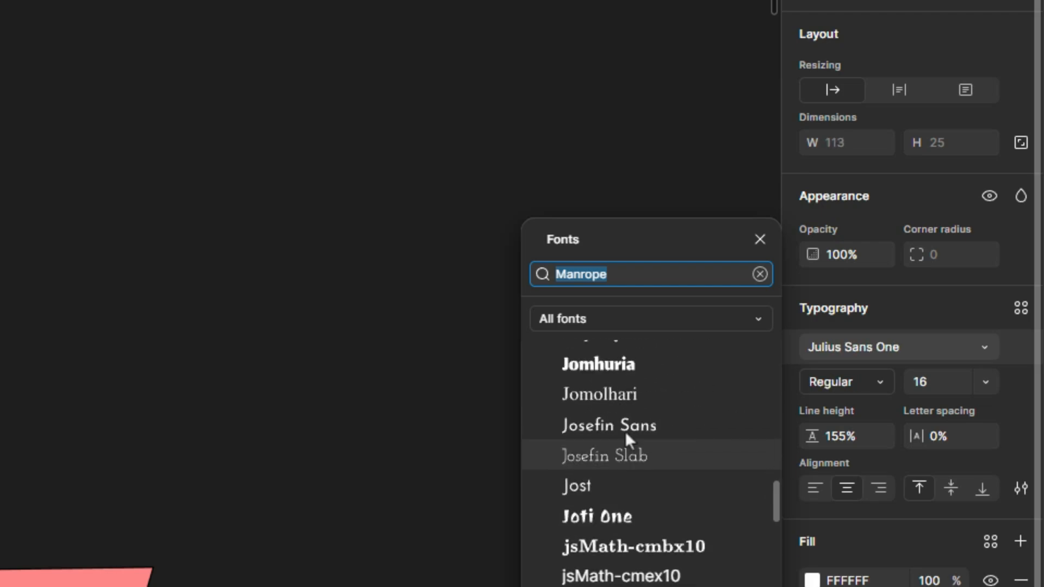
scroll(624, 431, "up", 1)
left_click(625, 431)
scroll(625, 430, "up", 2)
left_click(625, 431)
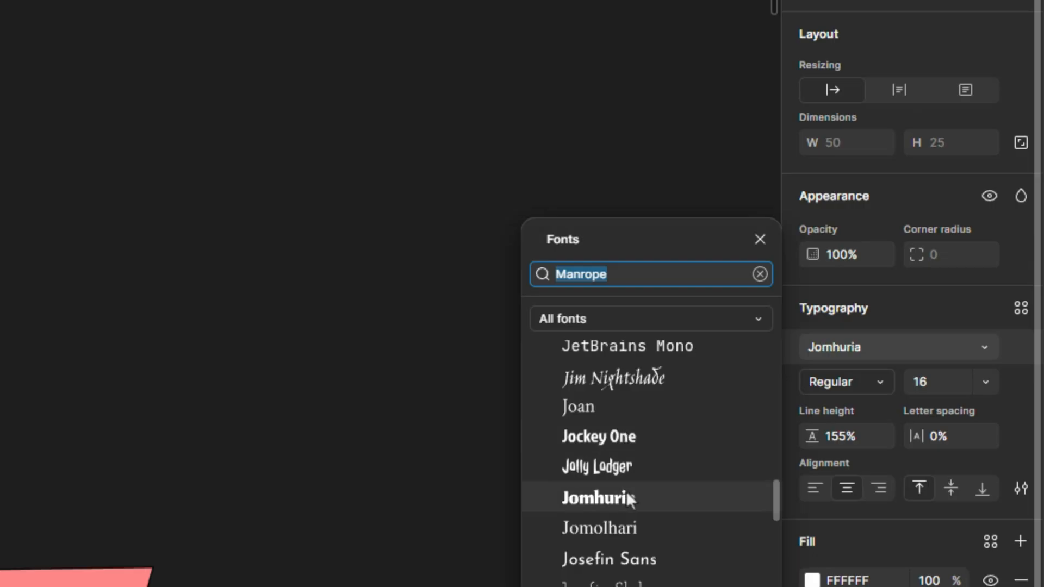
scroll(627, 492, "up", 6)
left_click(242, 285)
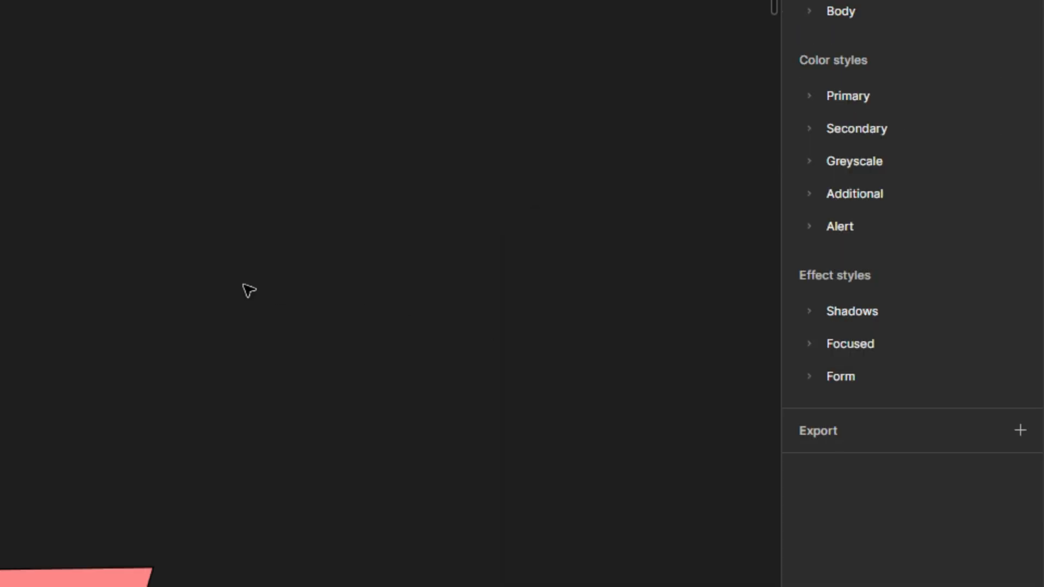
Step: Select the text layer and change its font weight to ExtraBold
left_click(448, 218)
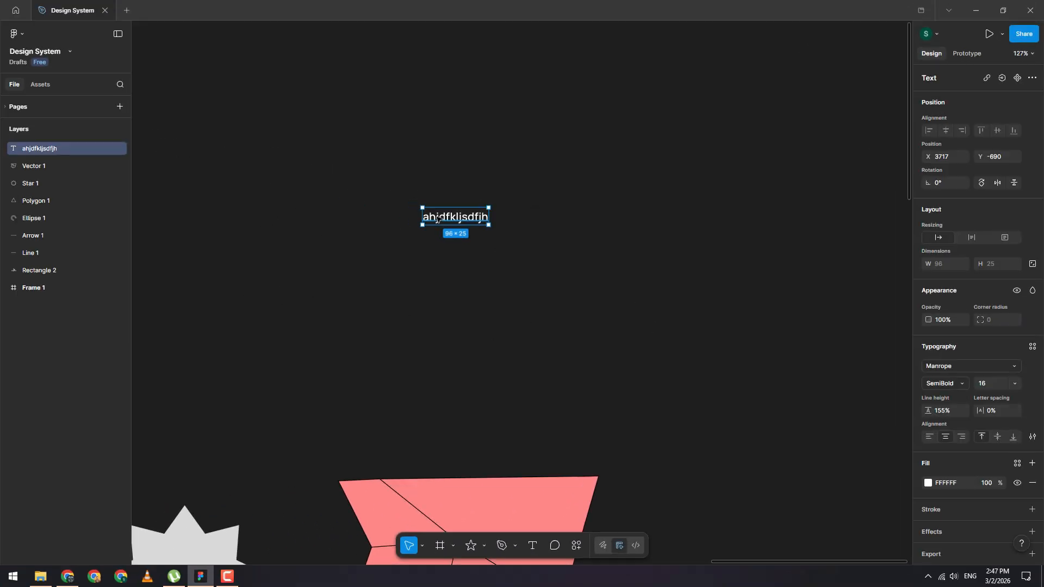
left_click(961, 385)
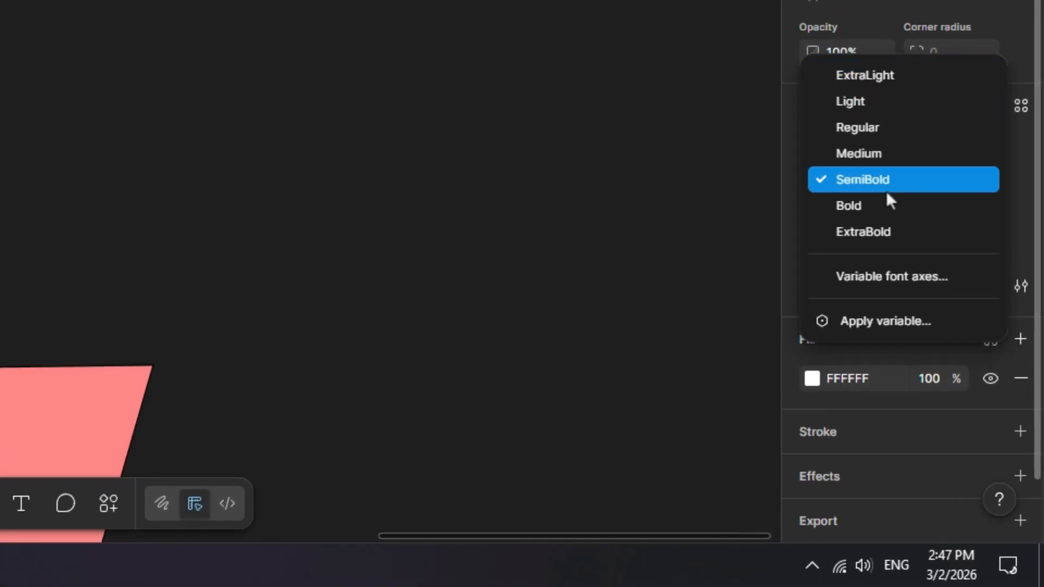
left_click(883, 229)
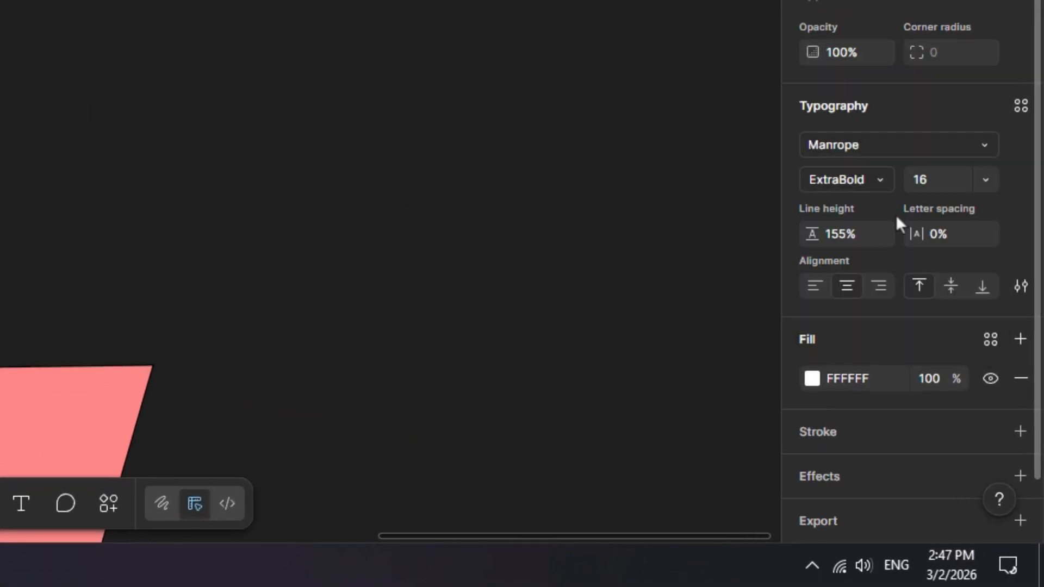
Step: Set the text's font size to 128 and move the text up and to the right on the canvas
left_click(985, 180)
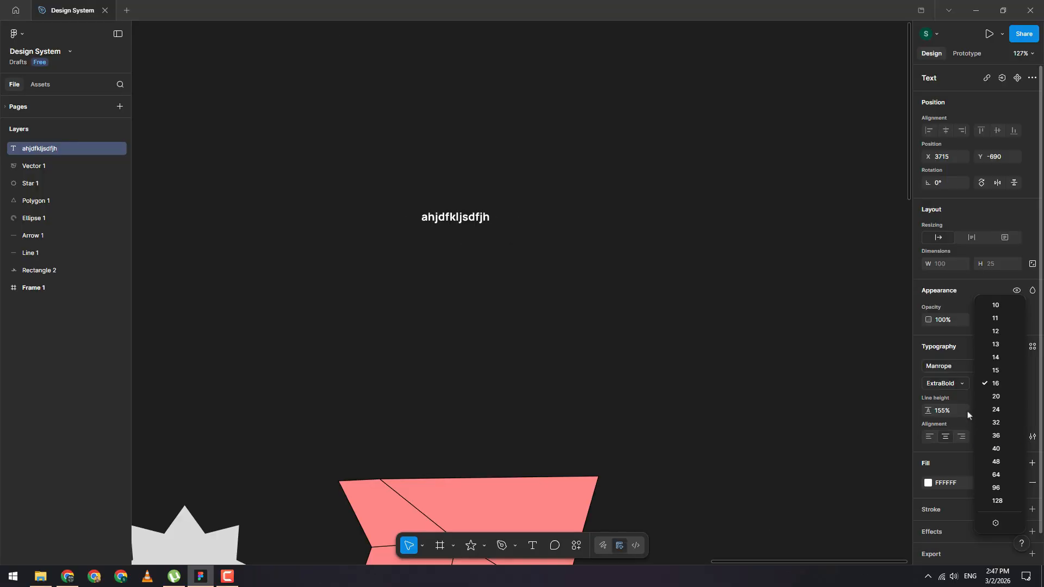
key("Escape")
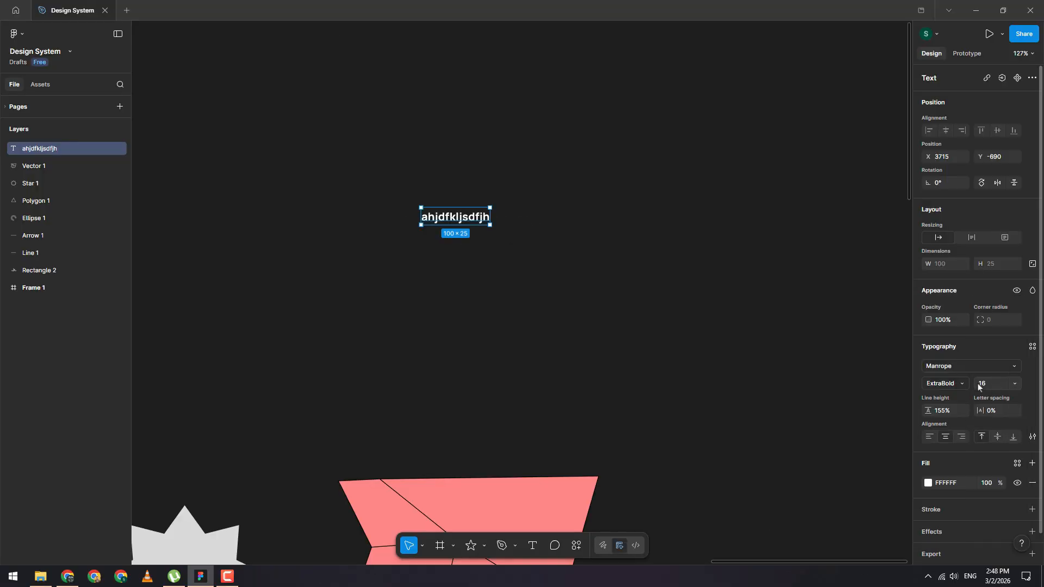
left_click(1015, 383)
left_click(1002, 502)
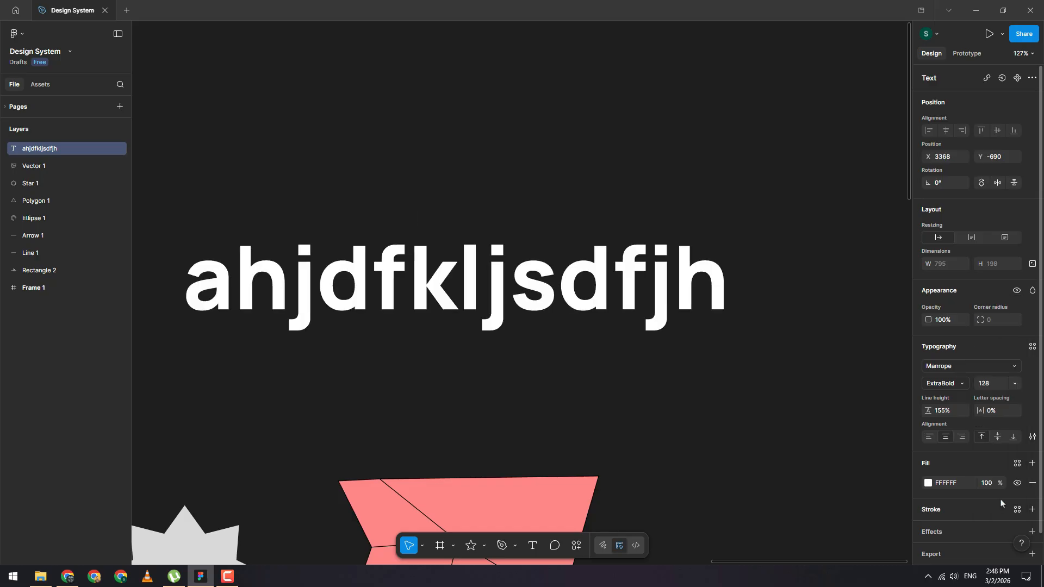
scroll(633, 282, "down", 2)
left_click_drag(587, 298, 612, 226)
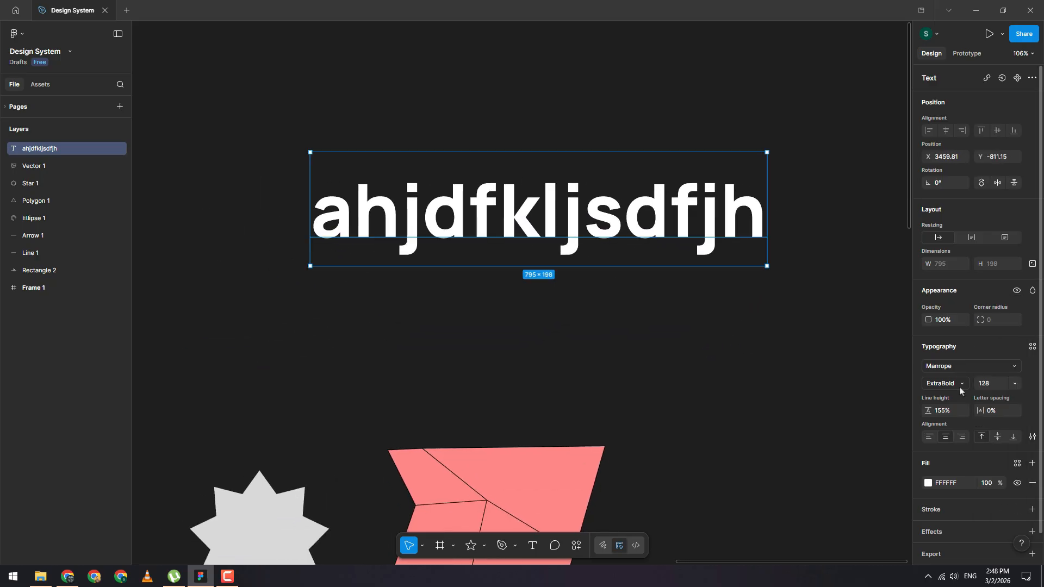
Step: Set the font size to 256
left_click(1015, 384)
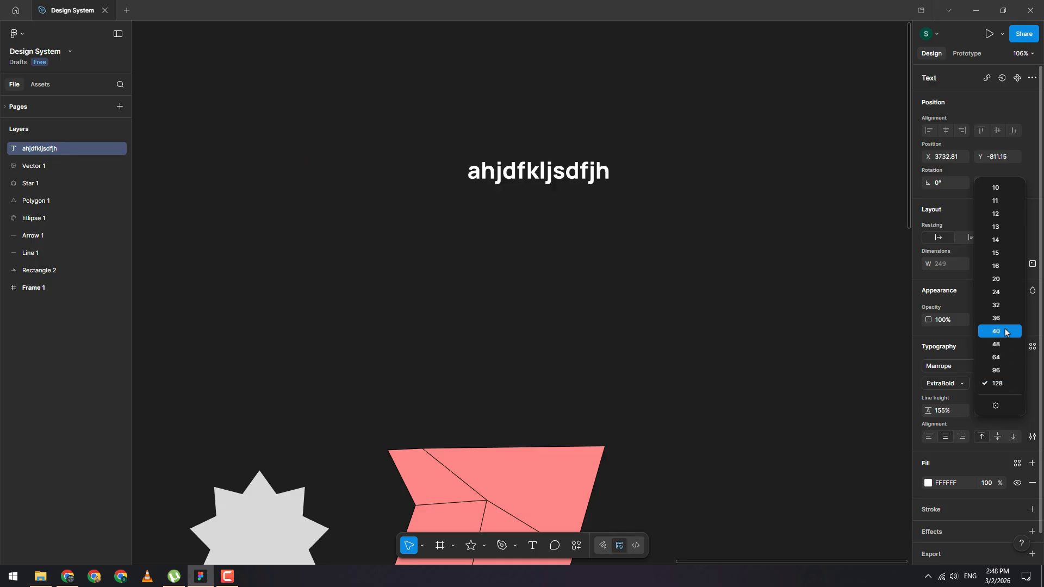
left_click(1031, 410)
left_click(995, 388)
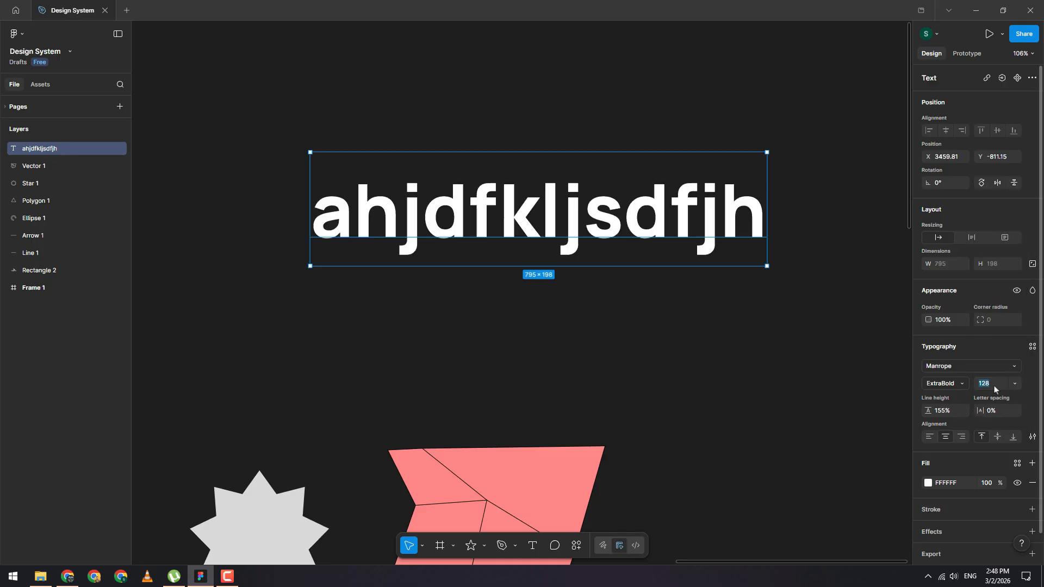
key("BackSpace")
type("asd")
left_click(1013, 385)
type("256")
key("Return")
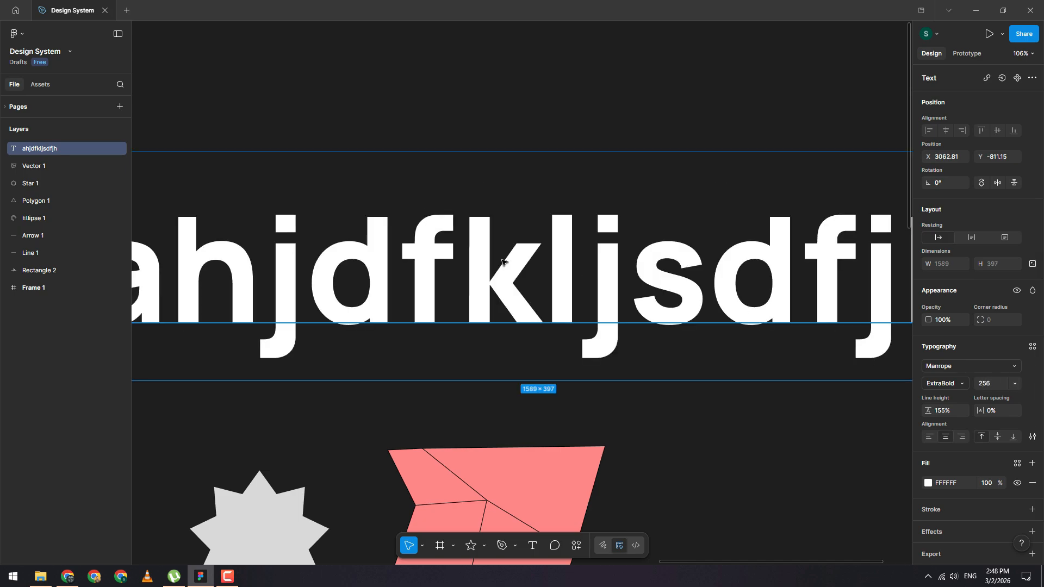
scroll(499, 348, "down", 5)
scroll(551, 249, "down", 1)
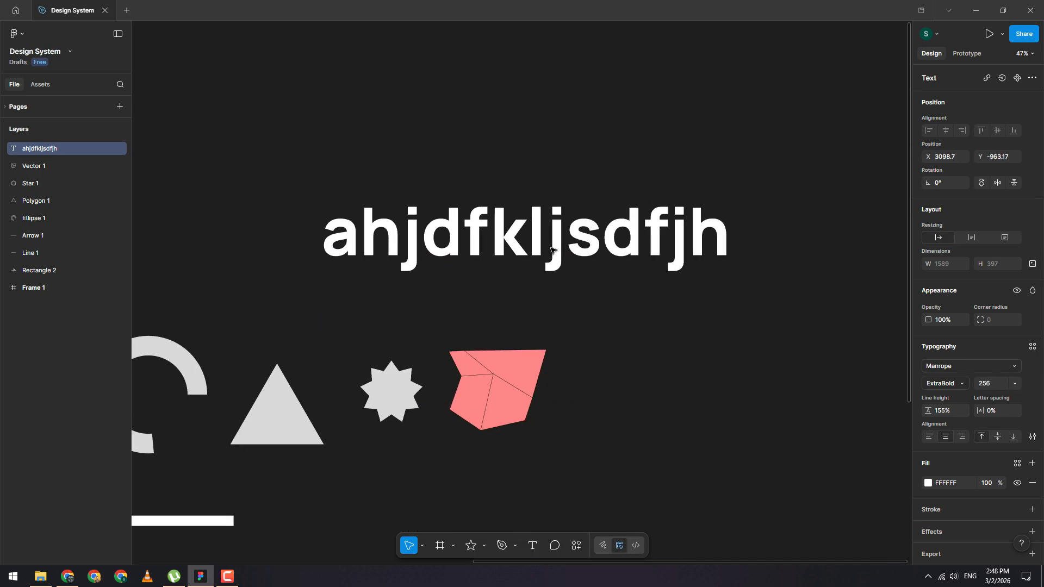
left_click(1014, 384)
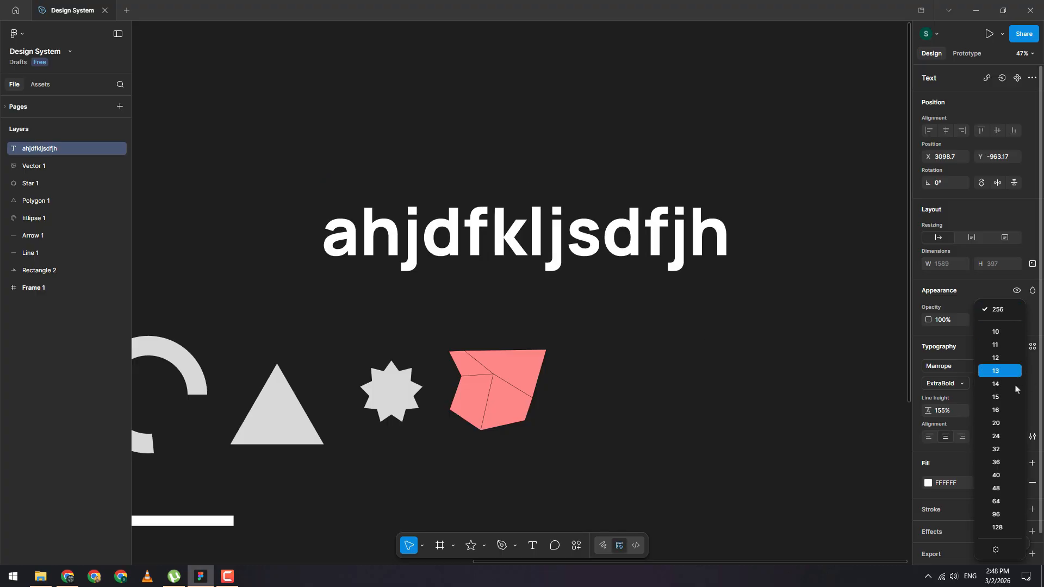
left_click(954, 431)
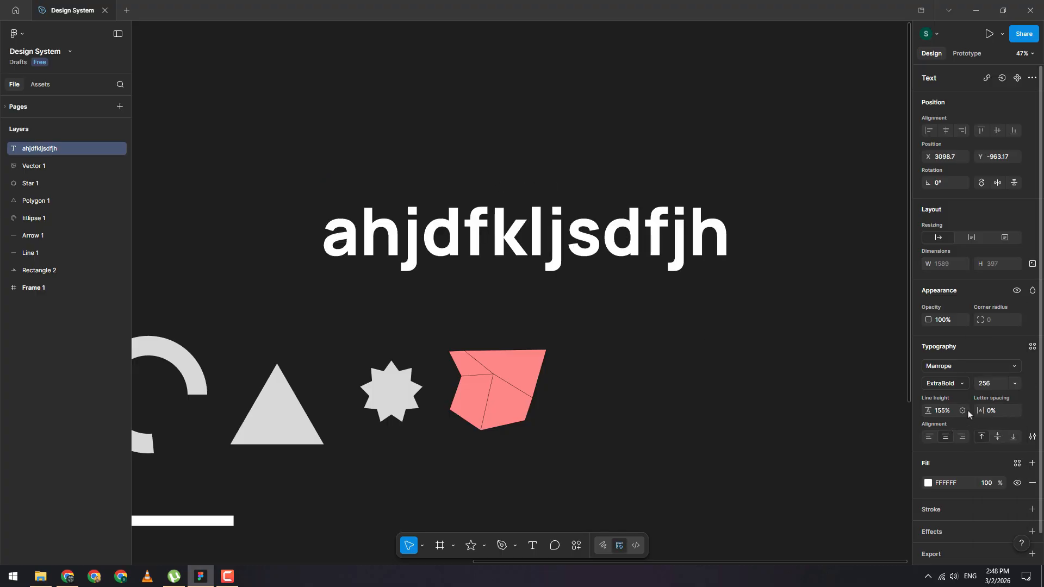
left_click(962, 412)
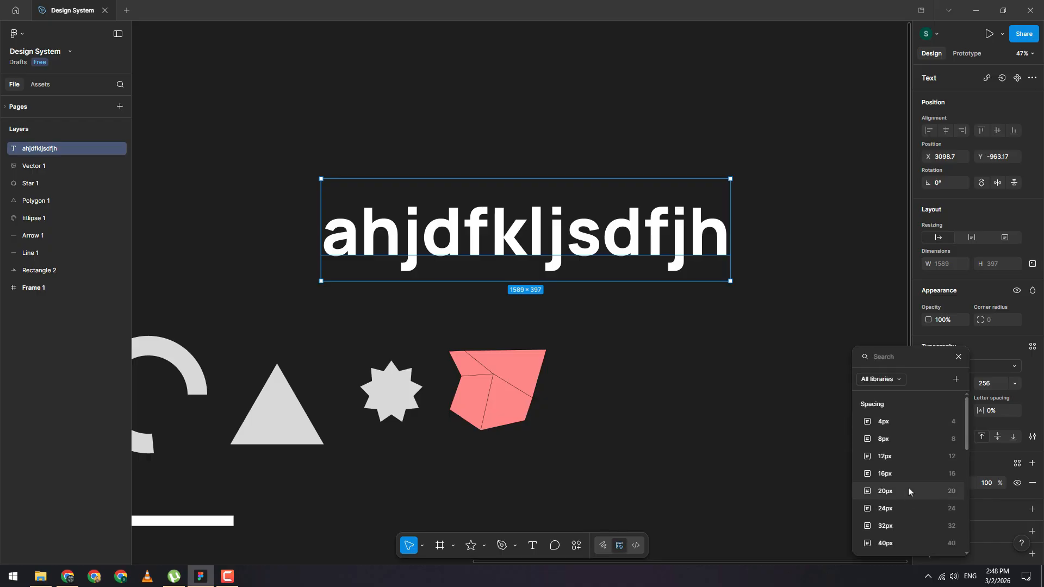
left_click(1025, 399)
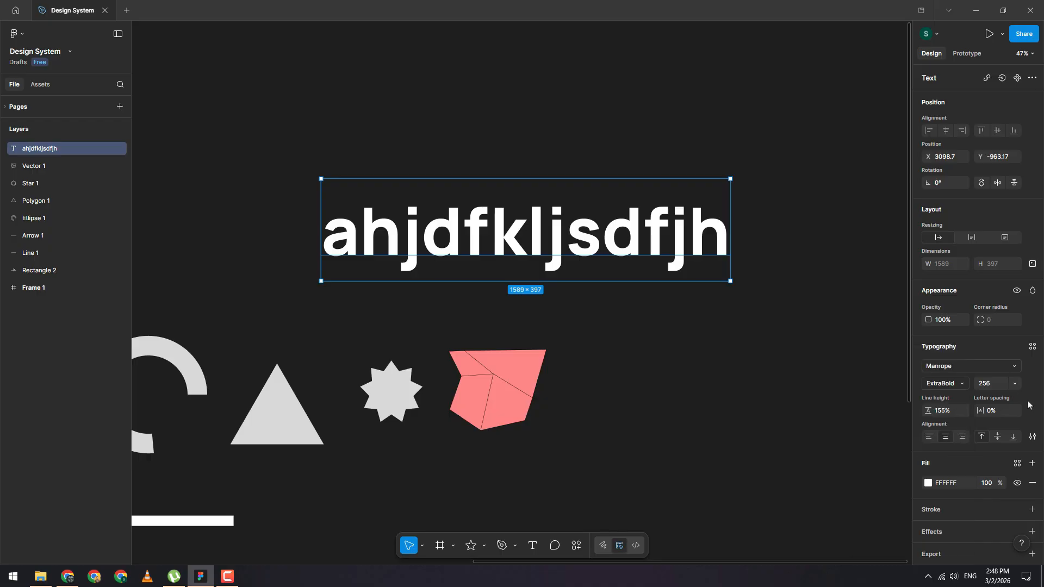
Step: Scrub the line height through several values to about 82%
left_click_drag(928, 411, 1014, 410)
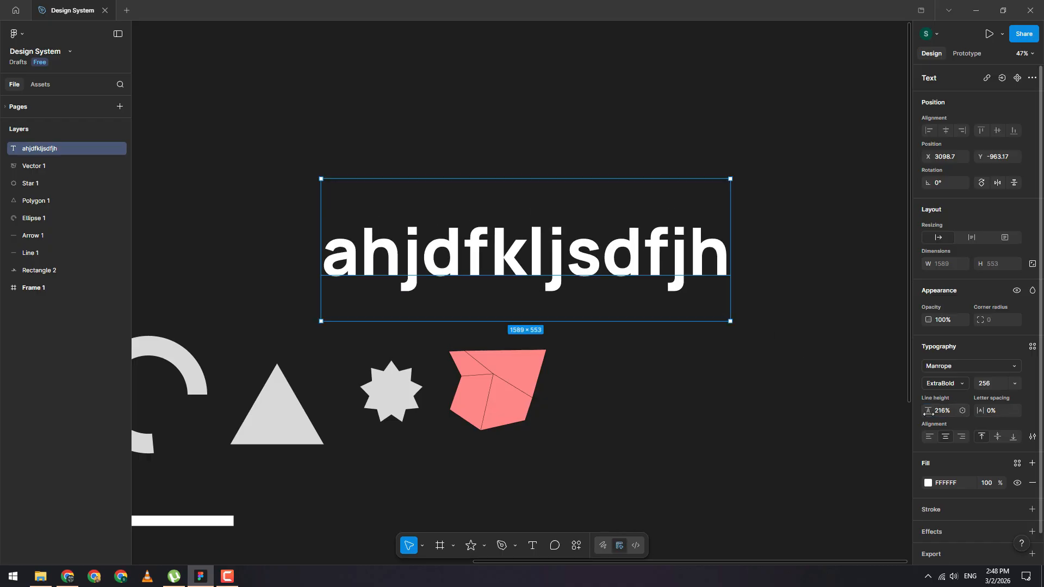
left_click_drag(929, 411, 1000, 413)
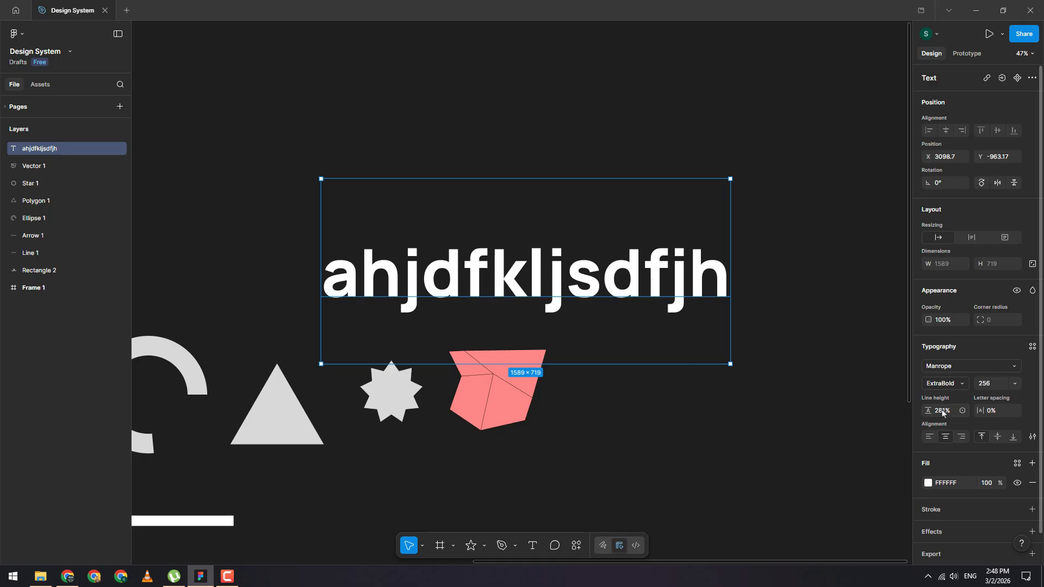
left_click_drag(928, 411, 826, 413)
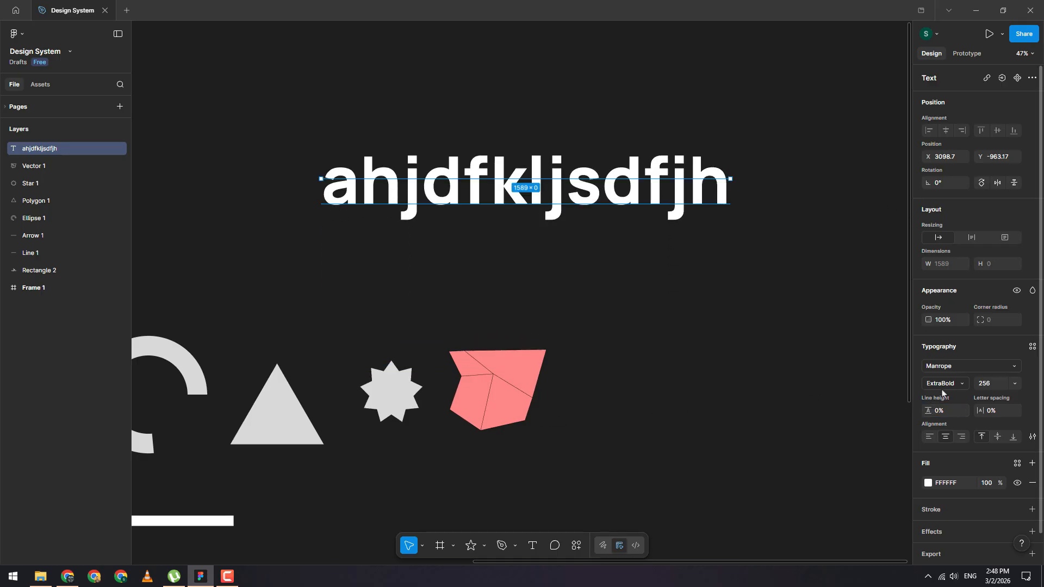
left_click_drag(928, 409, 1006, 413)
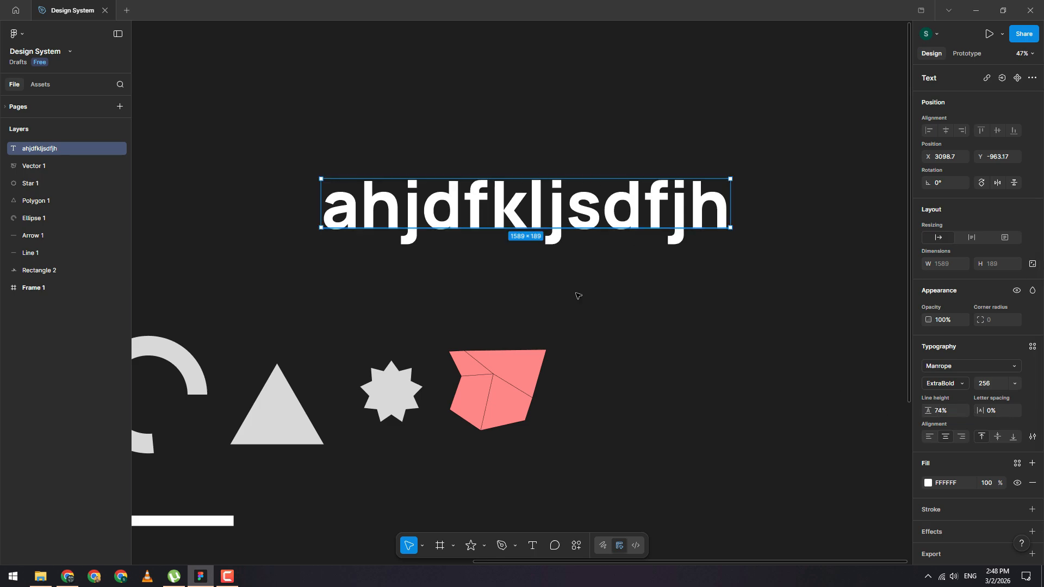
left_click_drag(928, 408, 952, 413)
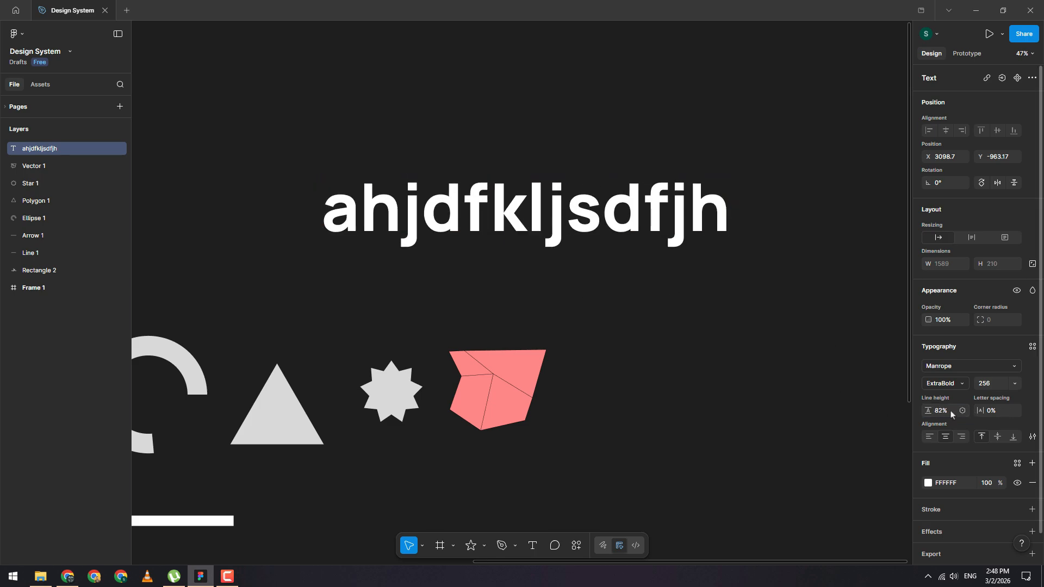
Step: Set the line height to Auto
left_click(963, 411)
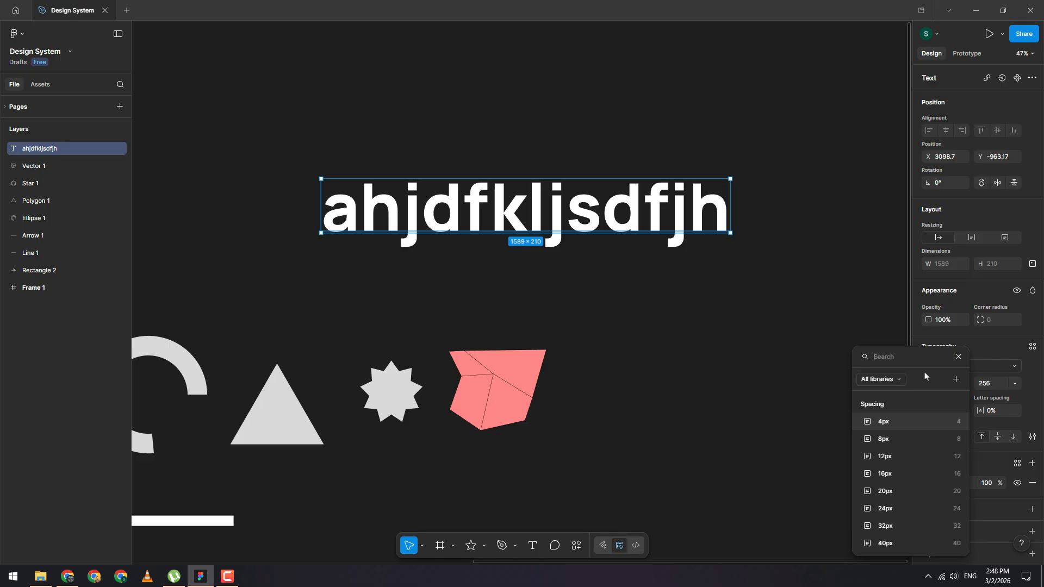
left_click(975, 354)
left_click(953, 416)
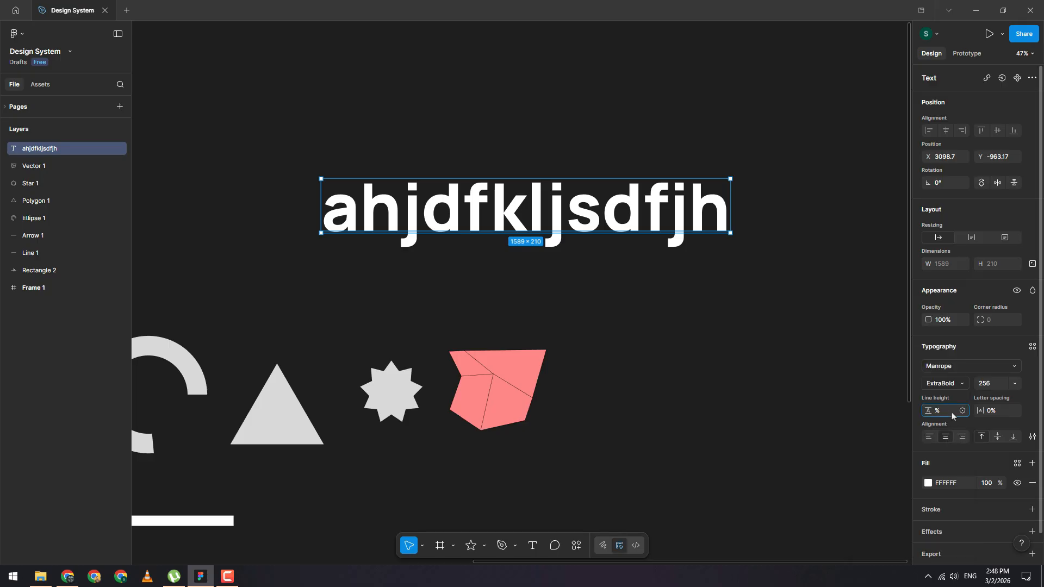
key("Return")
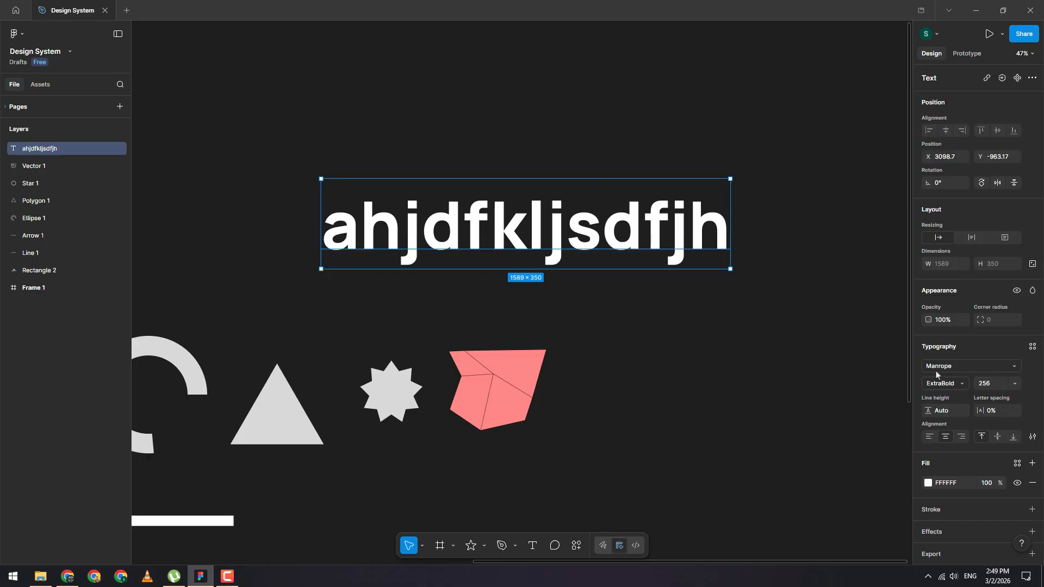
Step: Try a letter spacing of -5% and set it back to 0%
mouse_move(982, 412)
left_mouse_down()
mouse_move(1011, 414)
mouse_move(944, 419)
mouse_move(979, 419)
left_mouse_up()
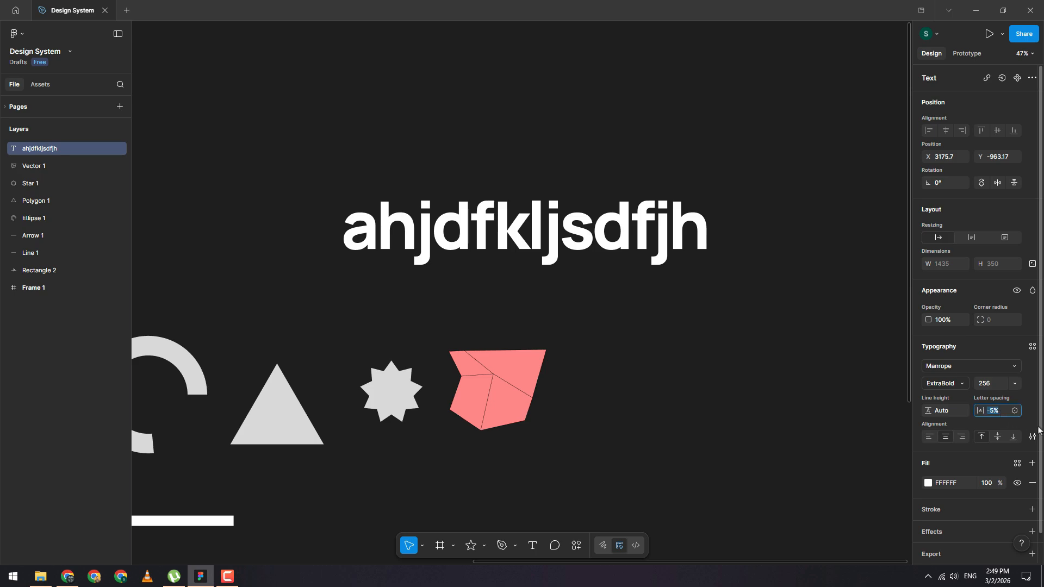
key("BackSpace")
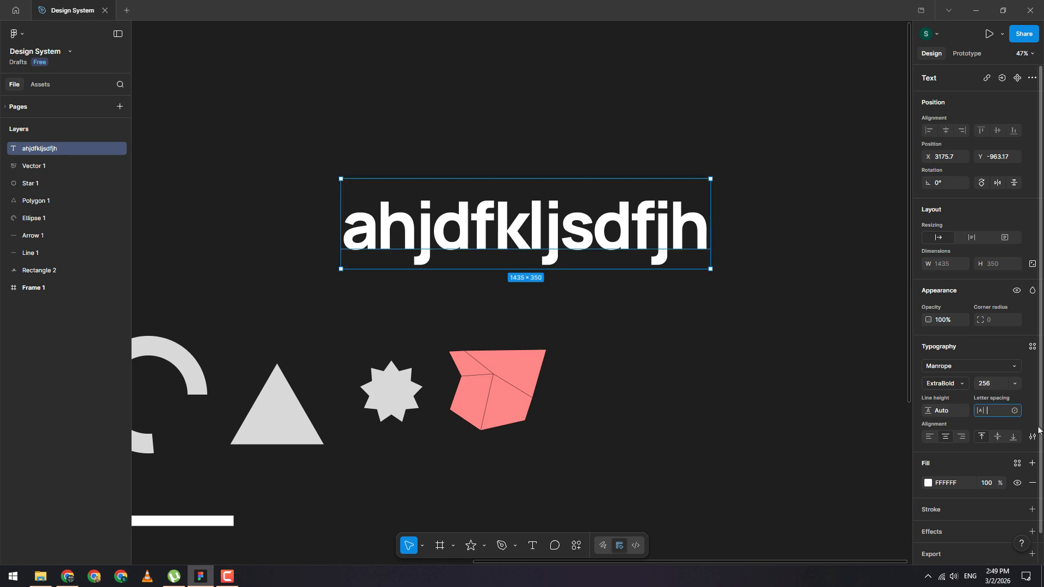
key("Return")
left_click(1001, 417)
type("0")
key("Return")
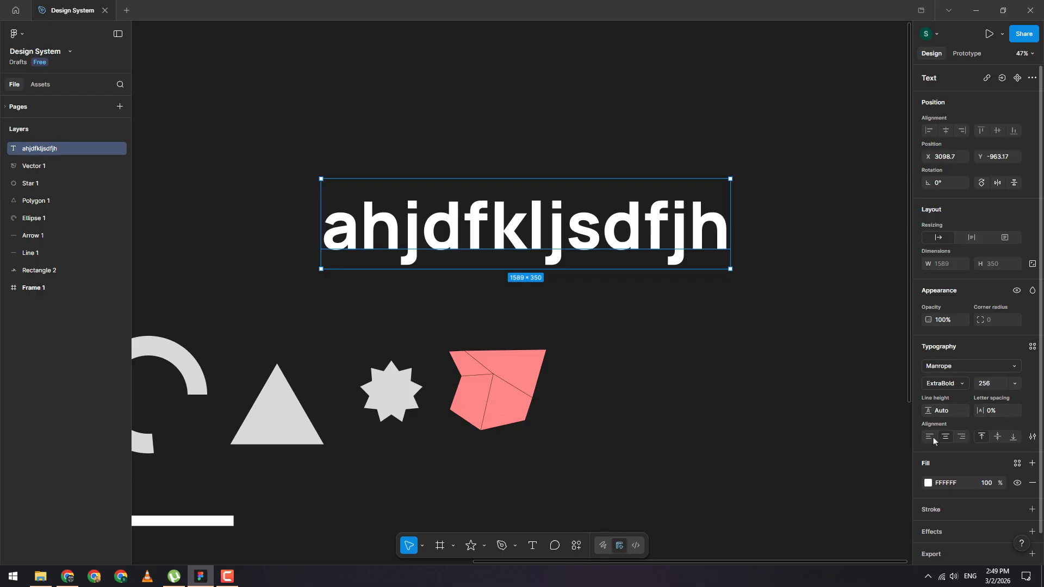
Step: Widen the text box to about 2365 px and move it upward on the canvas
scroll(730, 245, "down", 3)
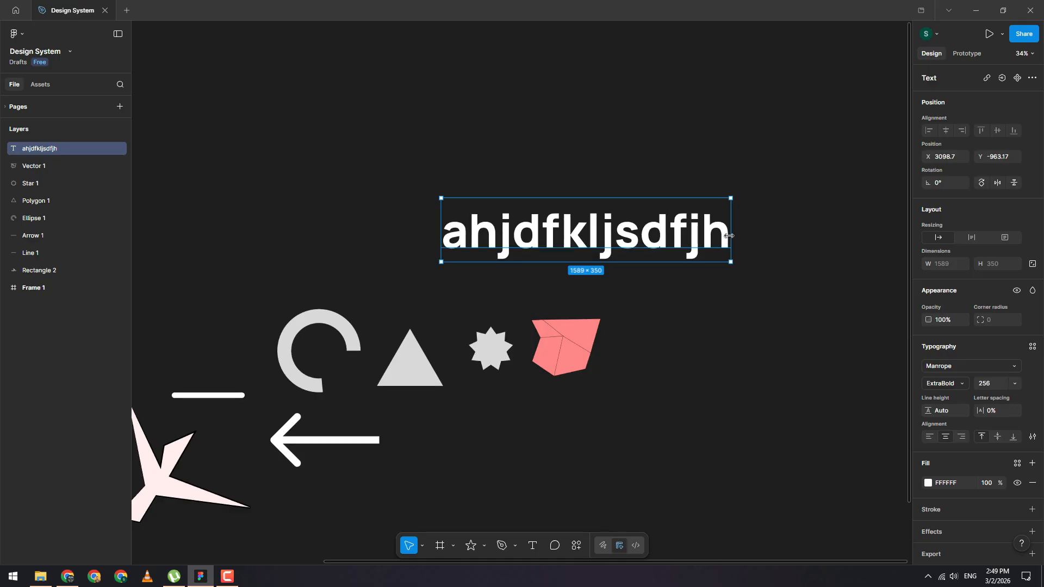
left_click_drag(731, 235, 868, 235)
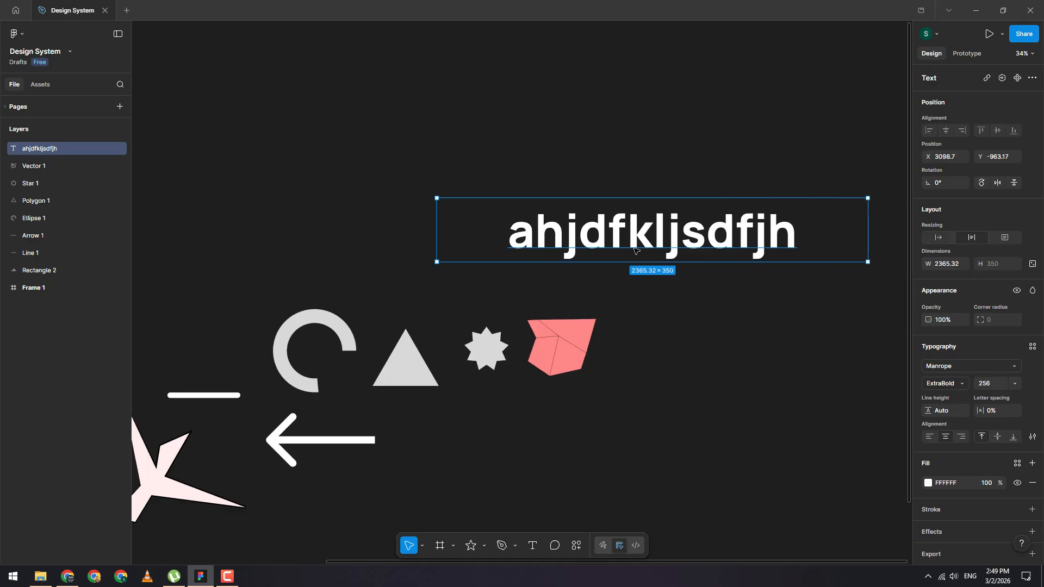
scroll(636, 250, "right", 3)
left_click_drag(637, 250, 646, 195)
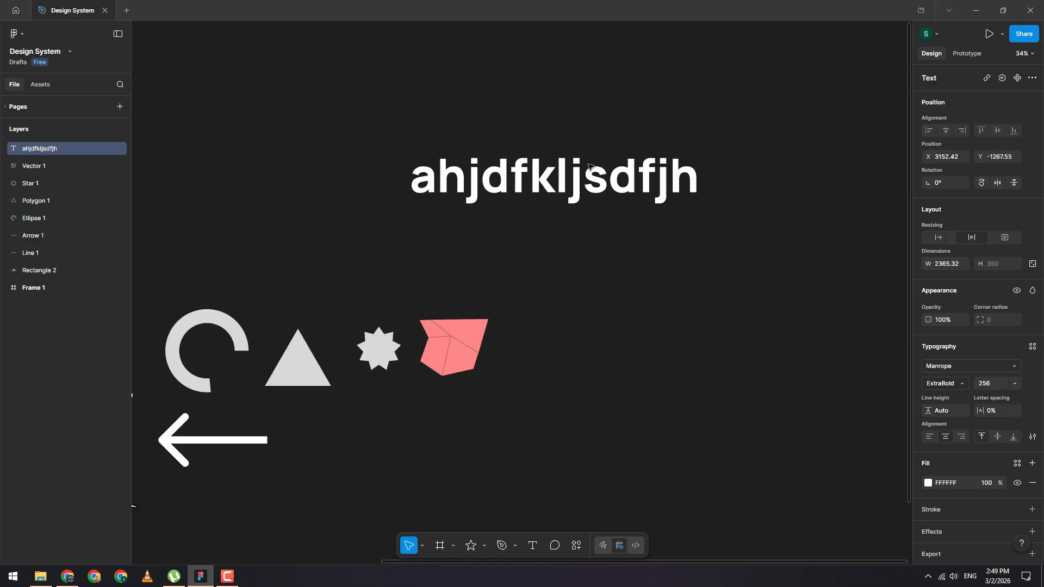
Step: Try left and center text alignment, then align the text right
left_click(930, 438)
left_click(946, 437)
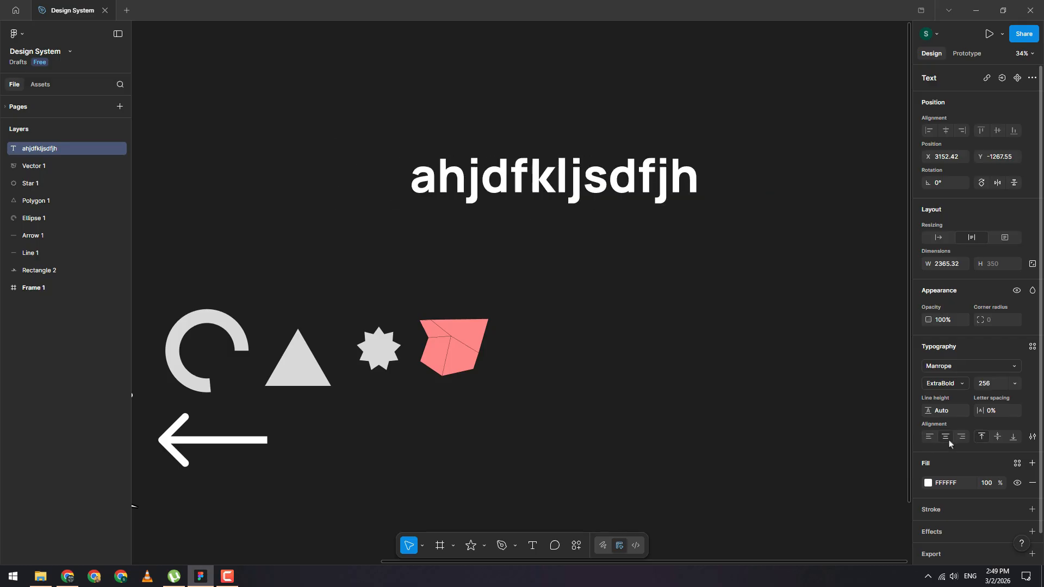
left_click(961, 438)
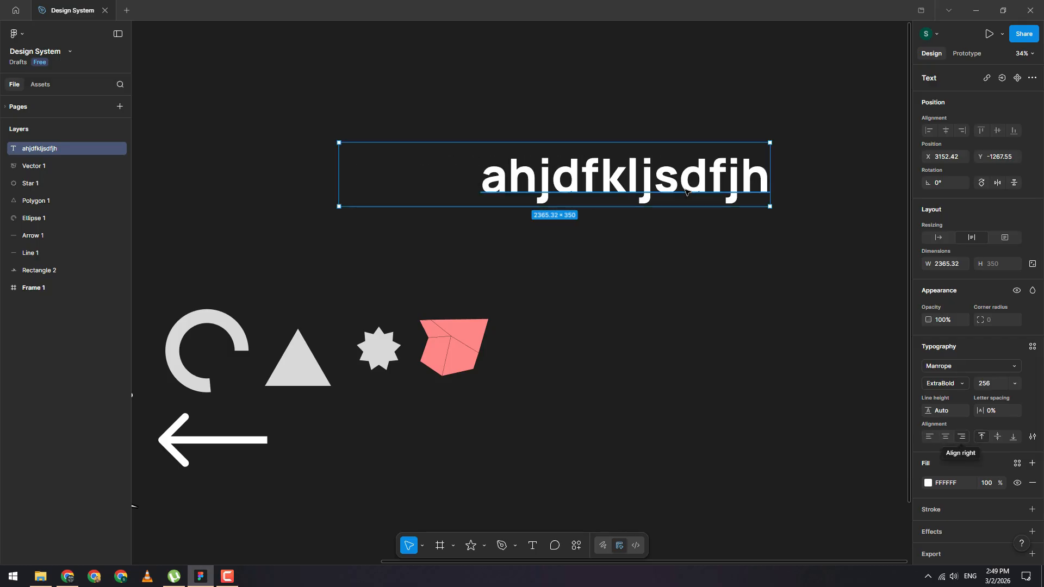
Step: Scrub the line height to about 224.2% and try the vertical alignments, ending with top alignment
left_click_drag(933, 412, 423, 225)
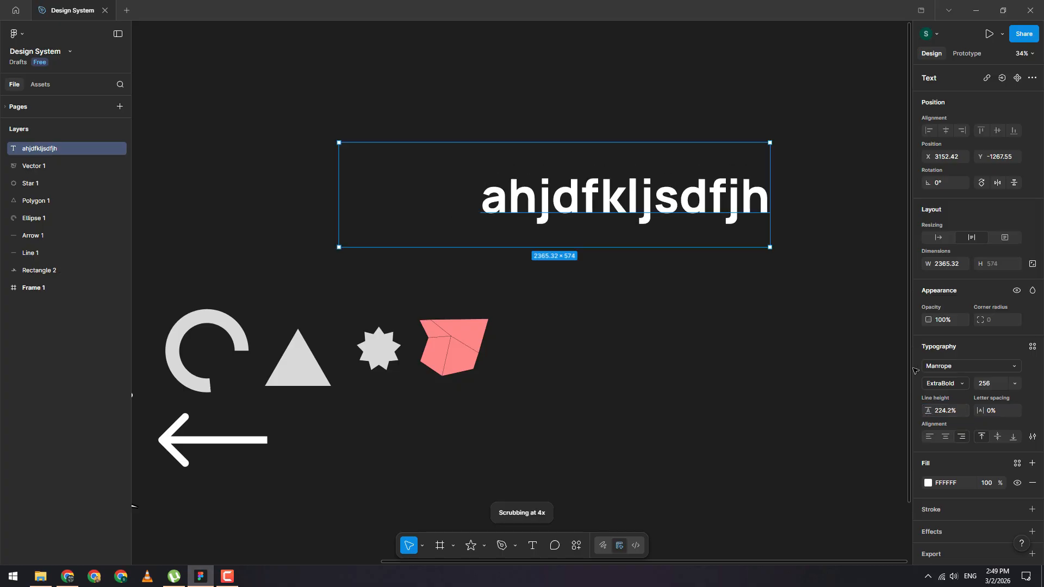
left_click(997, 440)
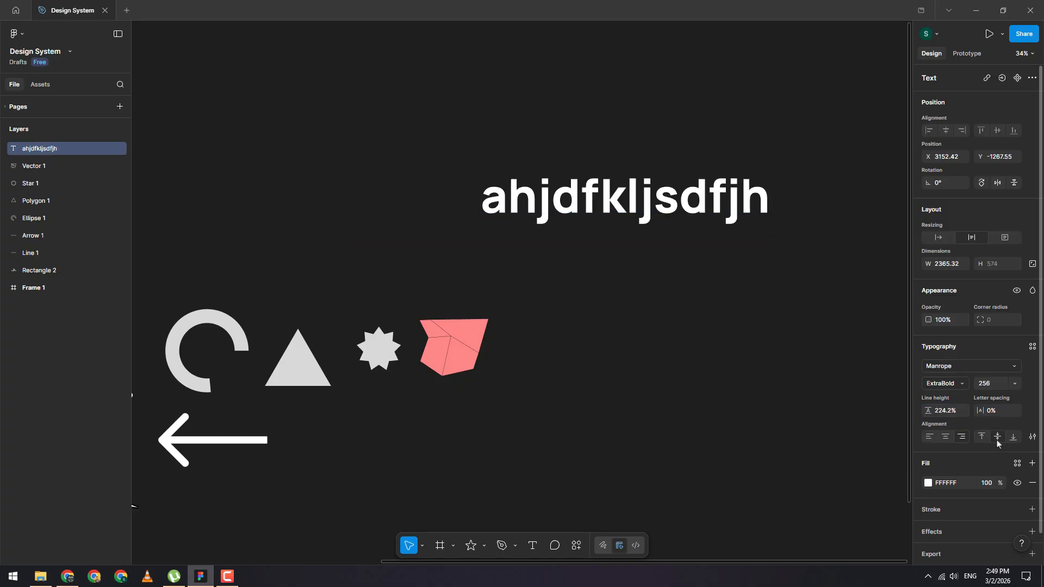
left_click(1014, 439)
left_click(984, 437)
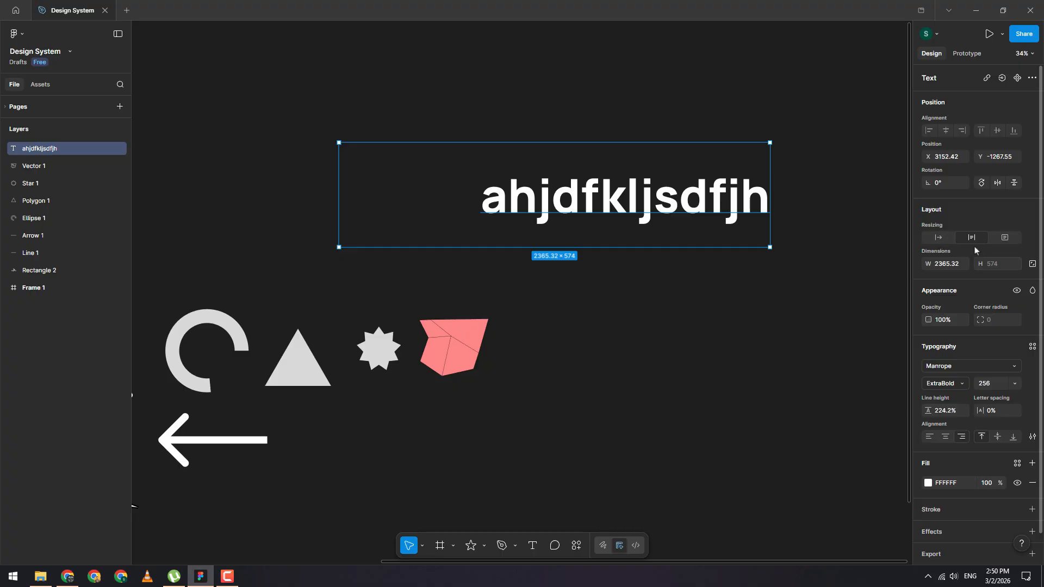
Step: Stretch the text box to a fixed size of about 1952 × 1333 and align the text left
left_click_drag(688, 247, 734, 395)
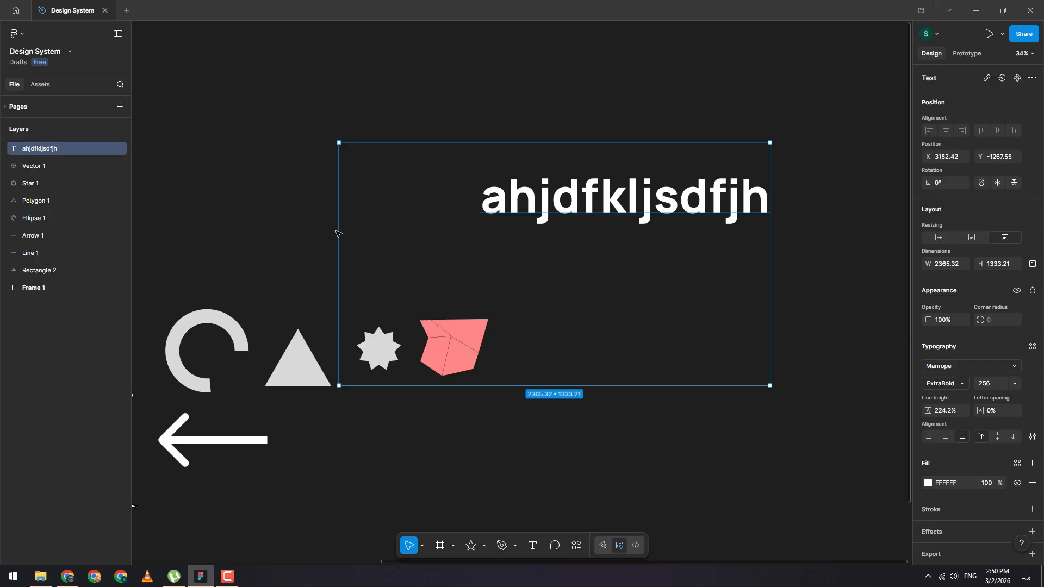
left_click_drag(339, 231, 414, 230)
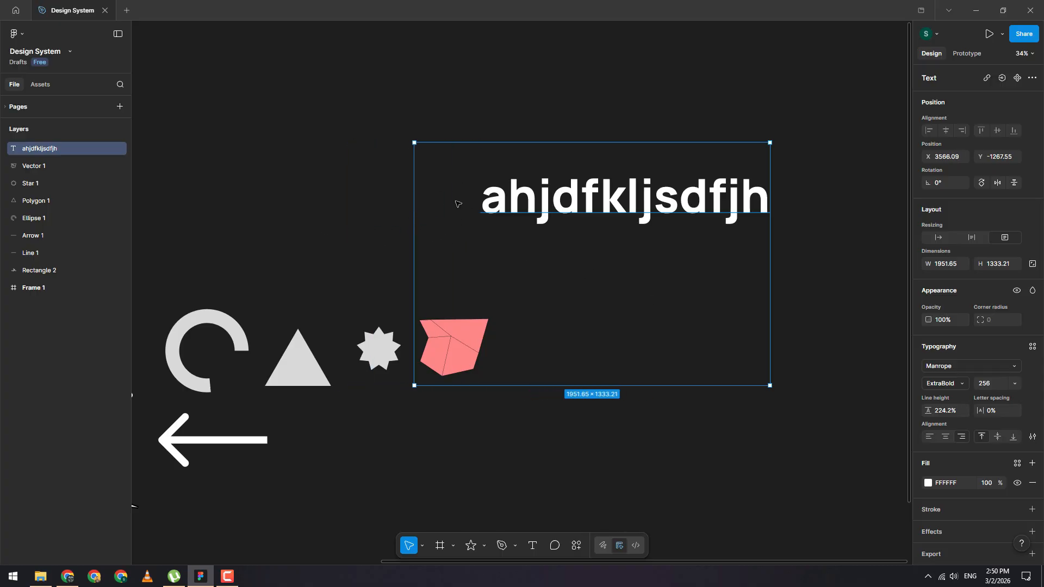
left_click(930, 438)
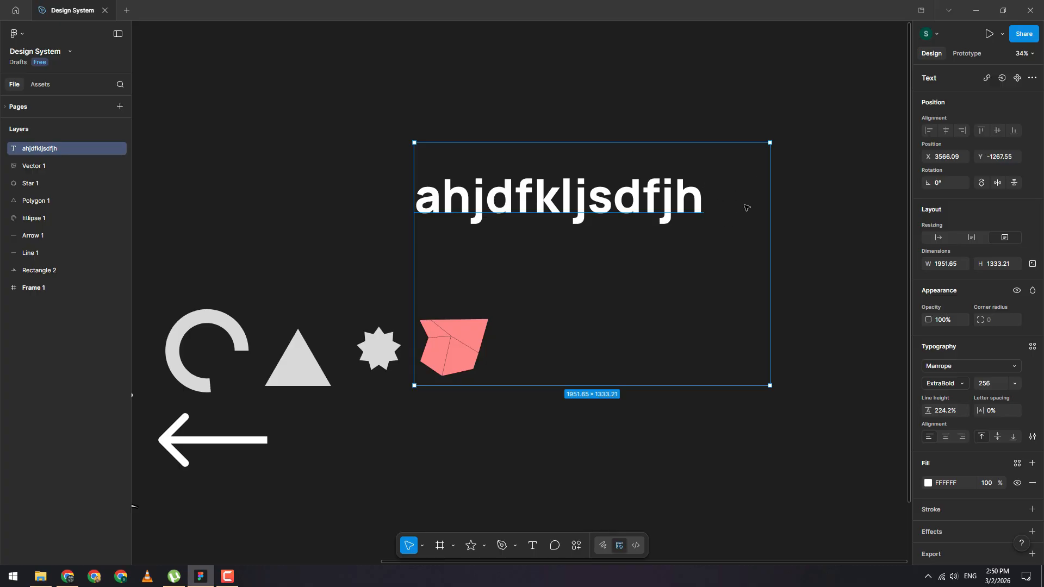
Step: Try the auto width and auto height resizing modes, stretching the box's height in between
left_click(941, 242)
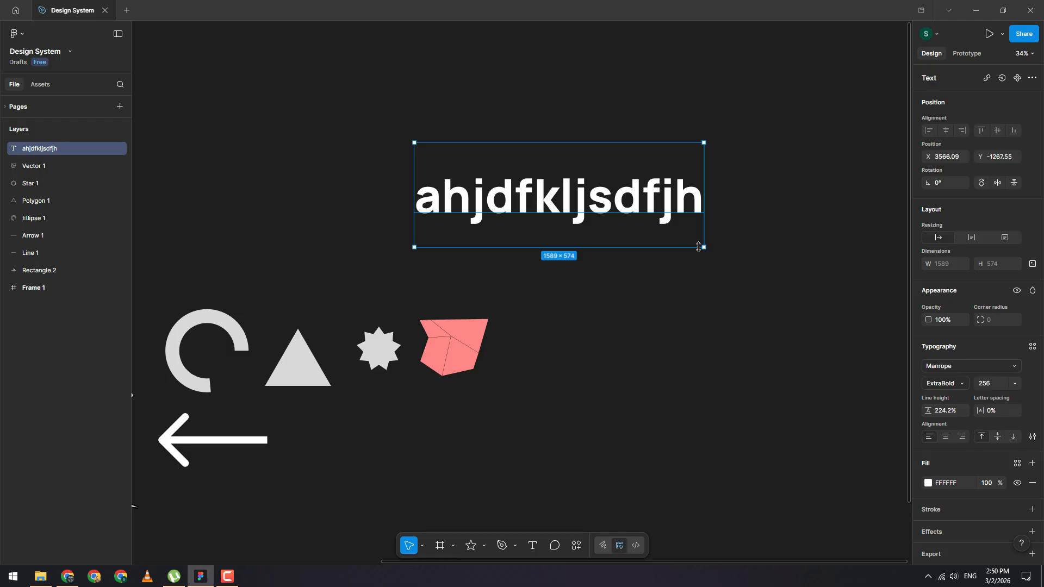
left_click_drag(698, 261, 709, 418)
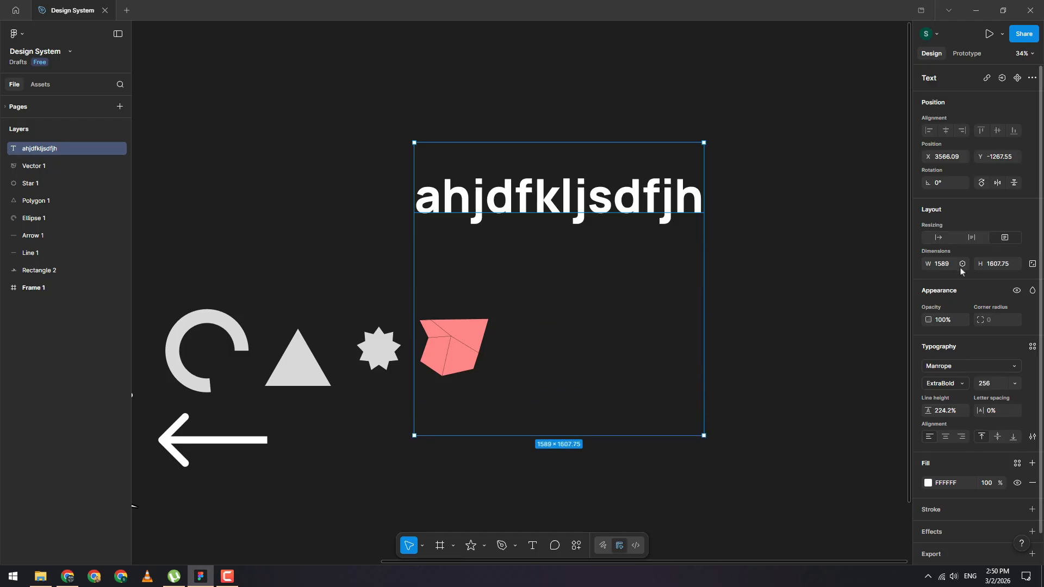
left_click(972, 238)
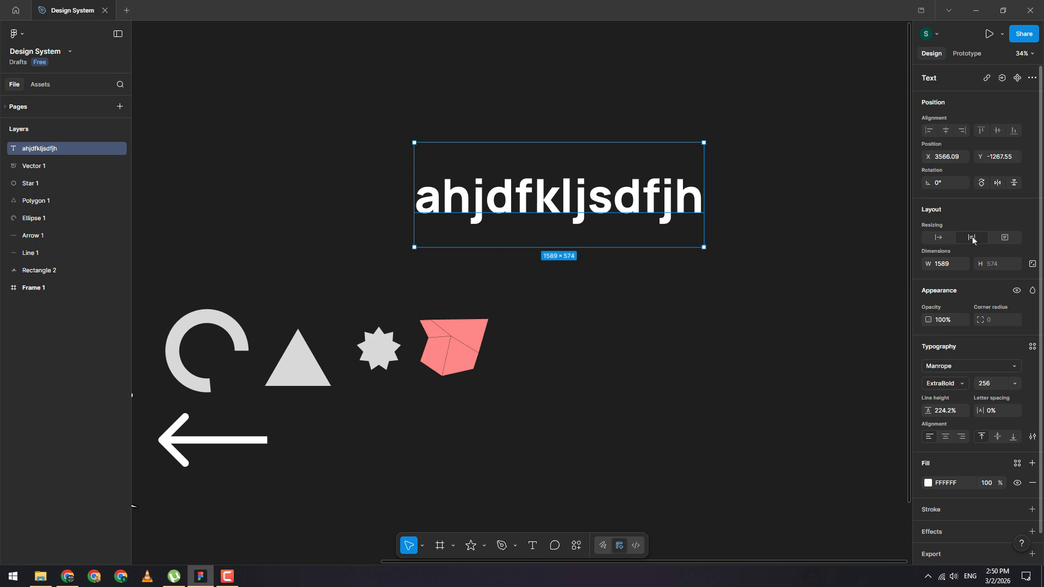
Step: Resize the text box to about 2265 × 1231 and open the advanced type settings
left_click_drag(704, 247, 827, 367)
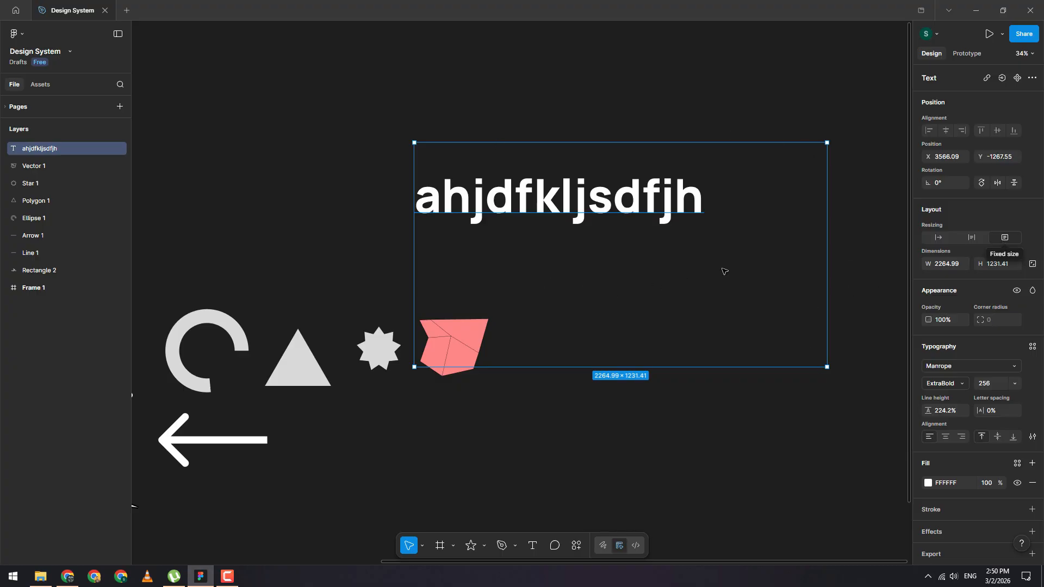
left_click(1033, 437)
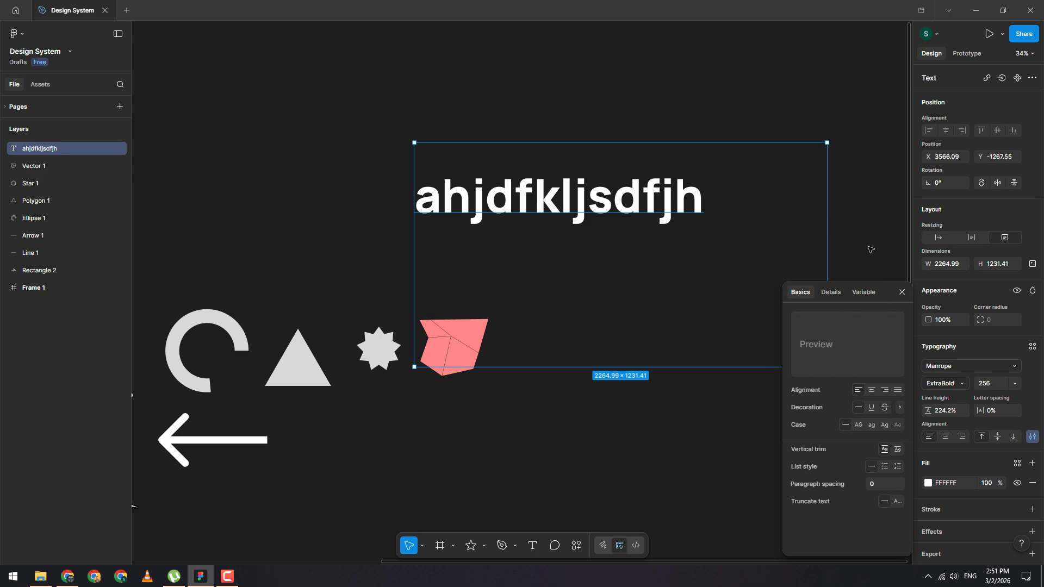
Step: Move the text box upward and close the type settings panel
left_click_drag(673, 216, 647, 140)
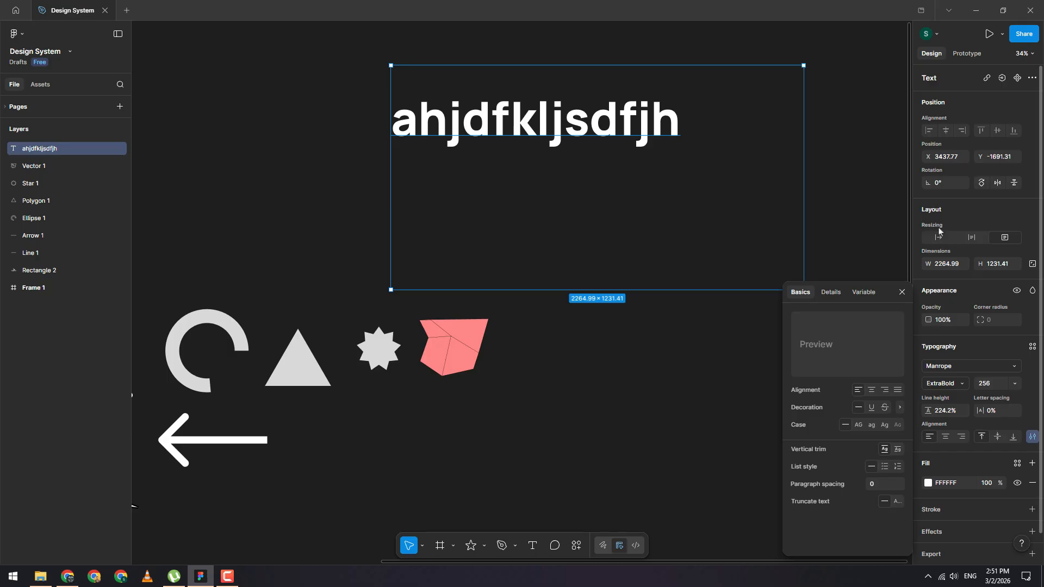
key("Escape")
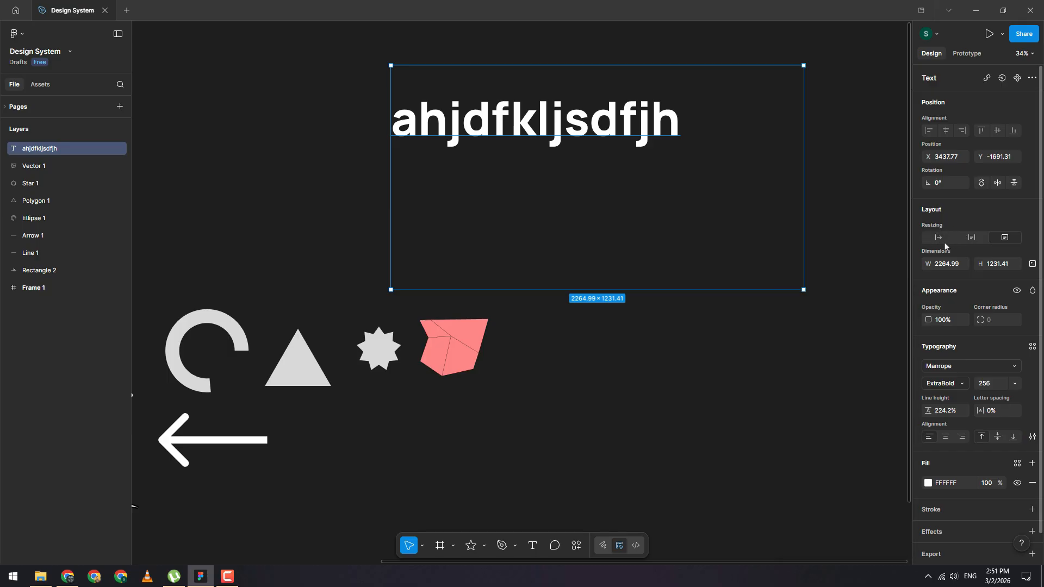
Step: Switch the text box to auto width resizing
left_click(939, 238)
left_click(972, 240)
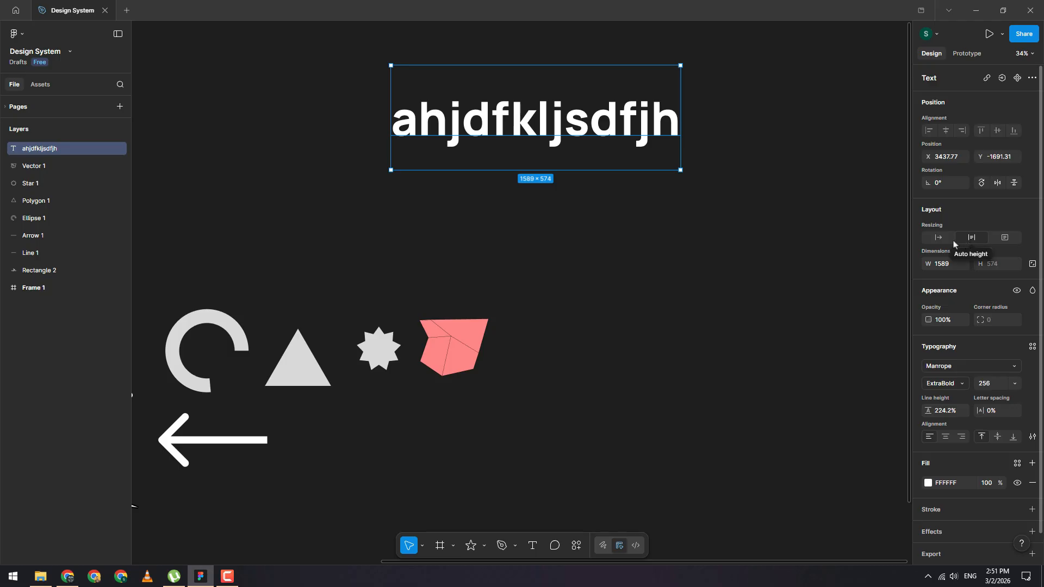
left_click(940, 238)
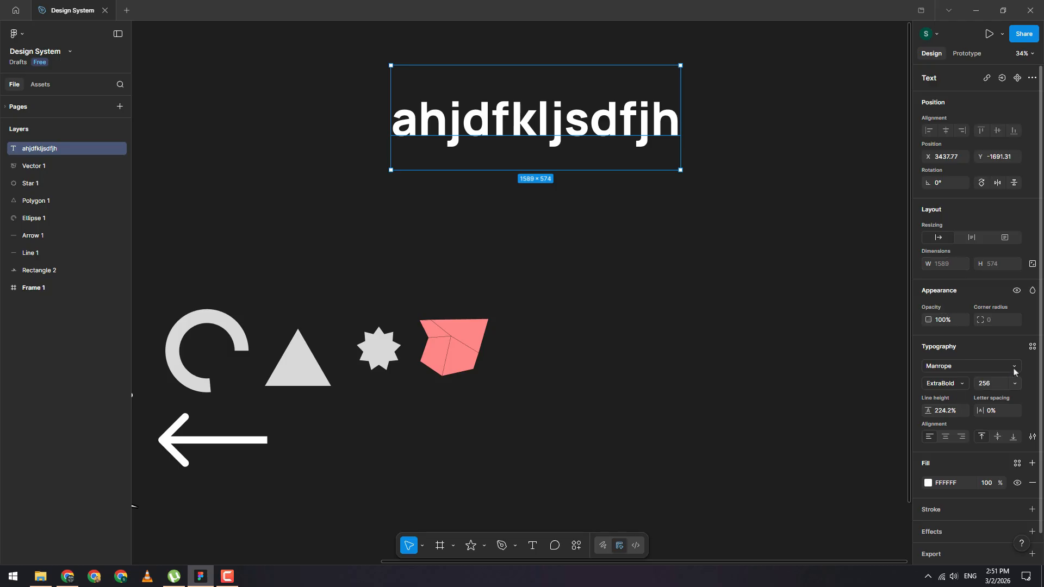
Step: Apply the Heading H6 text style to the text layer
left_click(1032, 348)
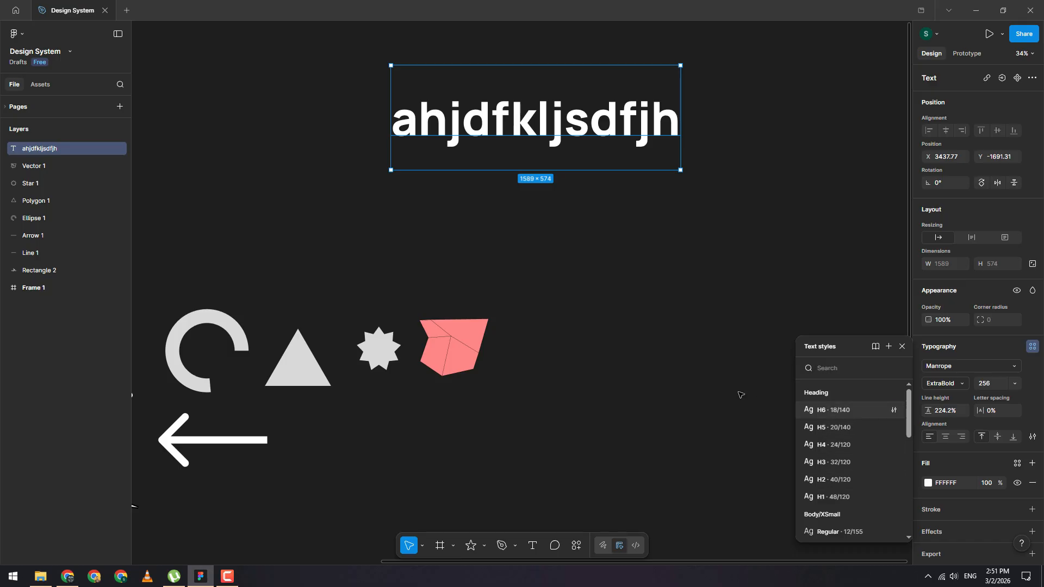
left_click(632, 320)
left_click(663, 122)
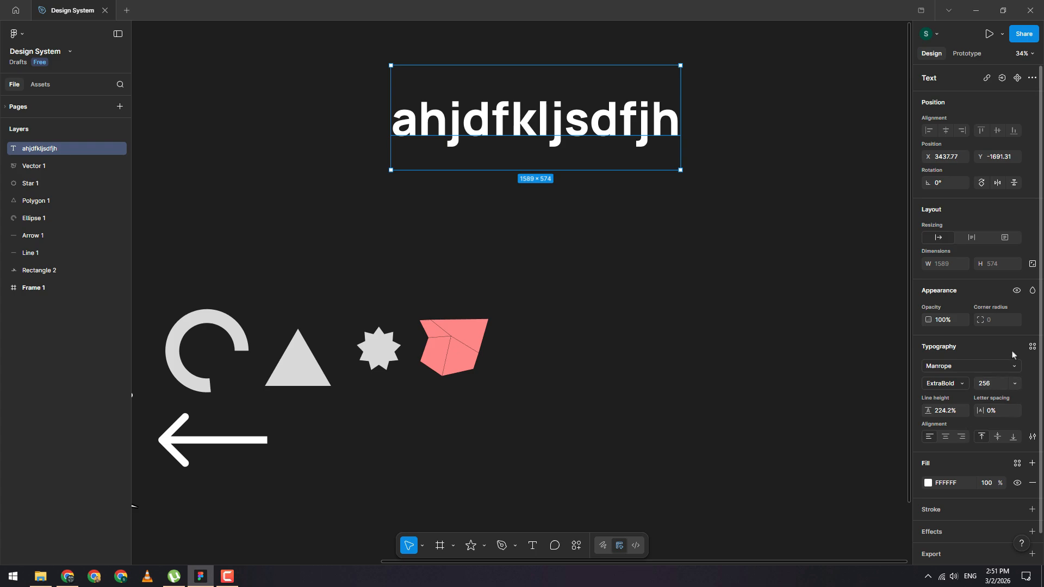
left_click(1033, 346)
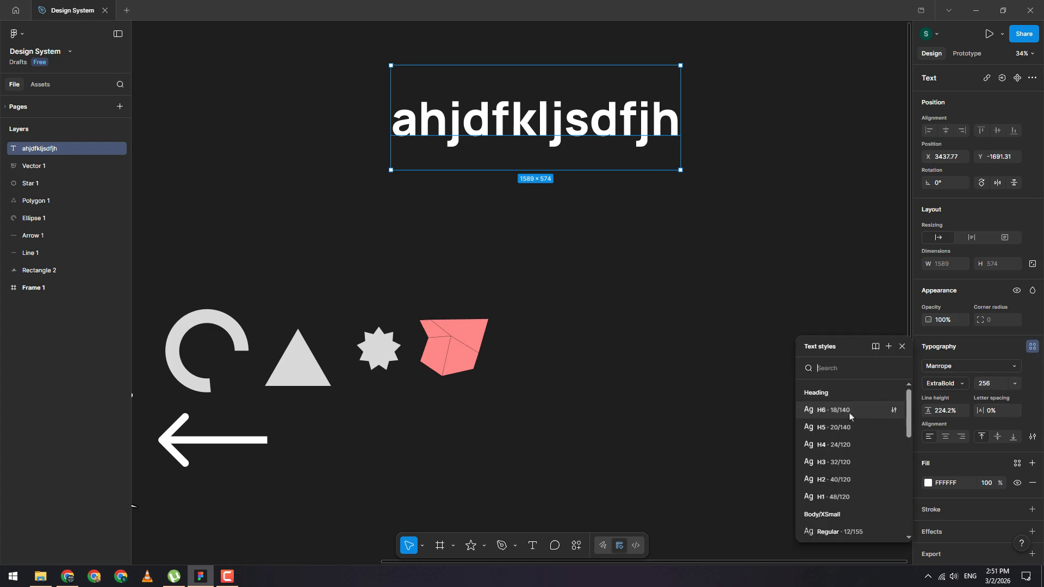
left_click(850, 417)
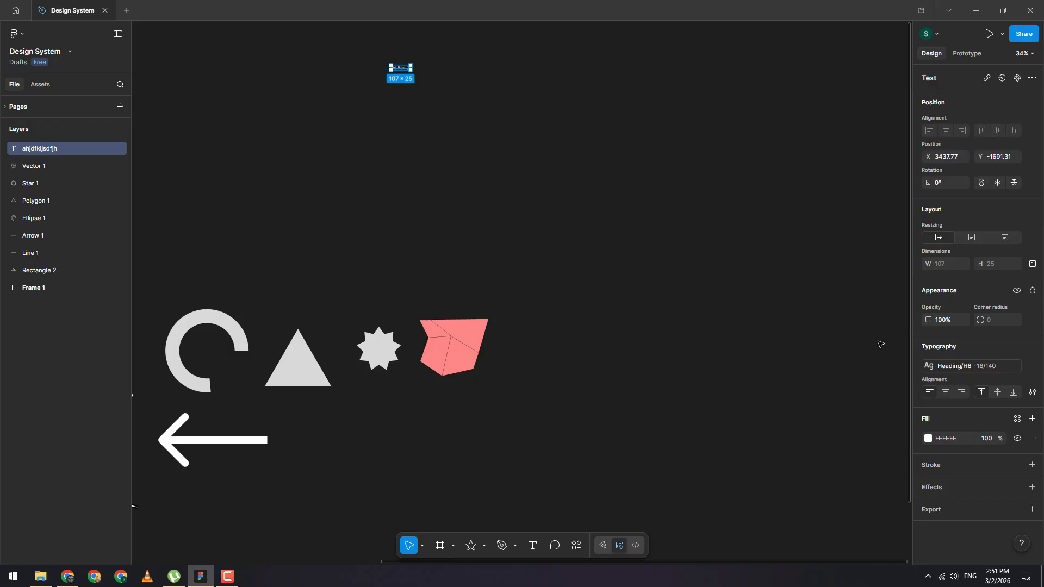
Step: Move the text layer and undo the move
left_click_drag(403, 69, 598, 272)
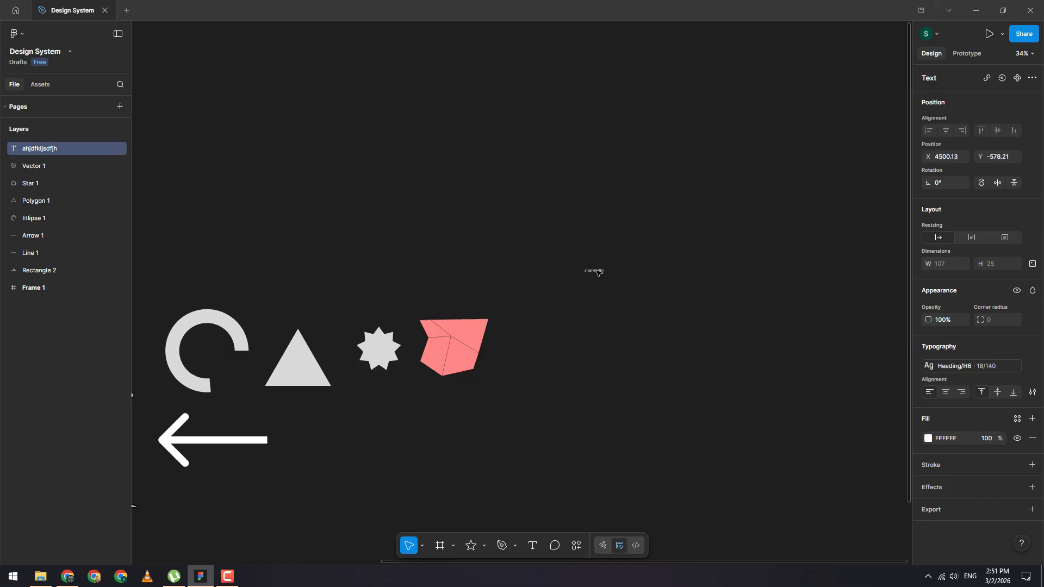
key("ctrl+z")
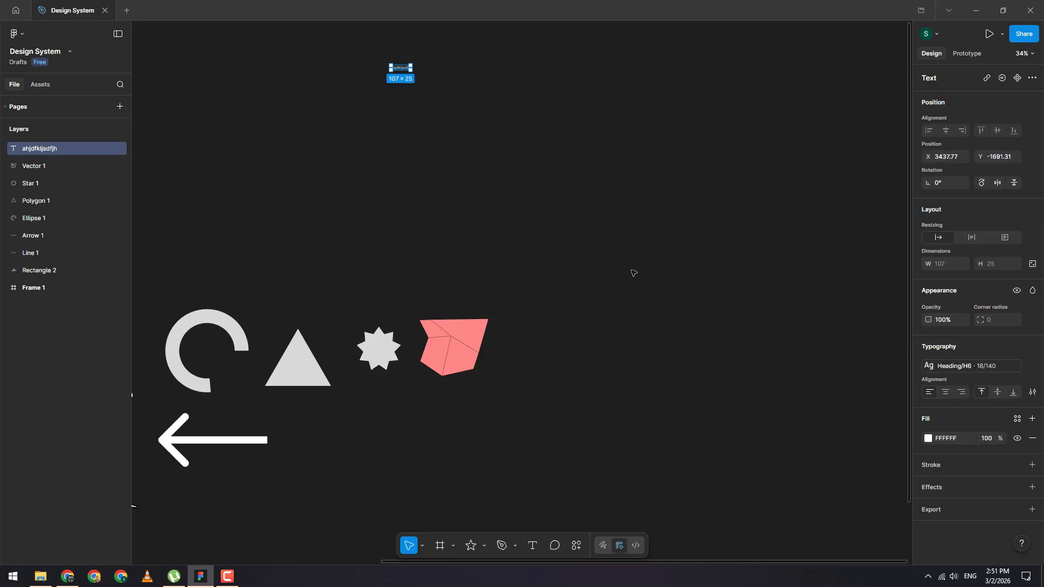